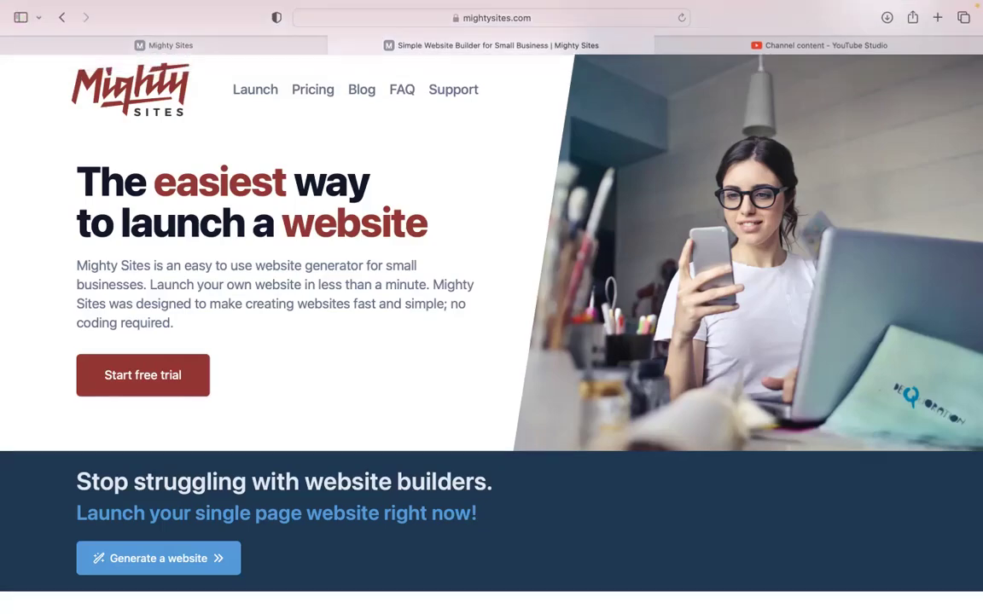
Scroll down the page and select the 'Instant templates for hundreds of markets' heading.
scroll(634, 172, down, 1)
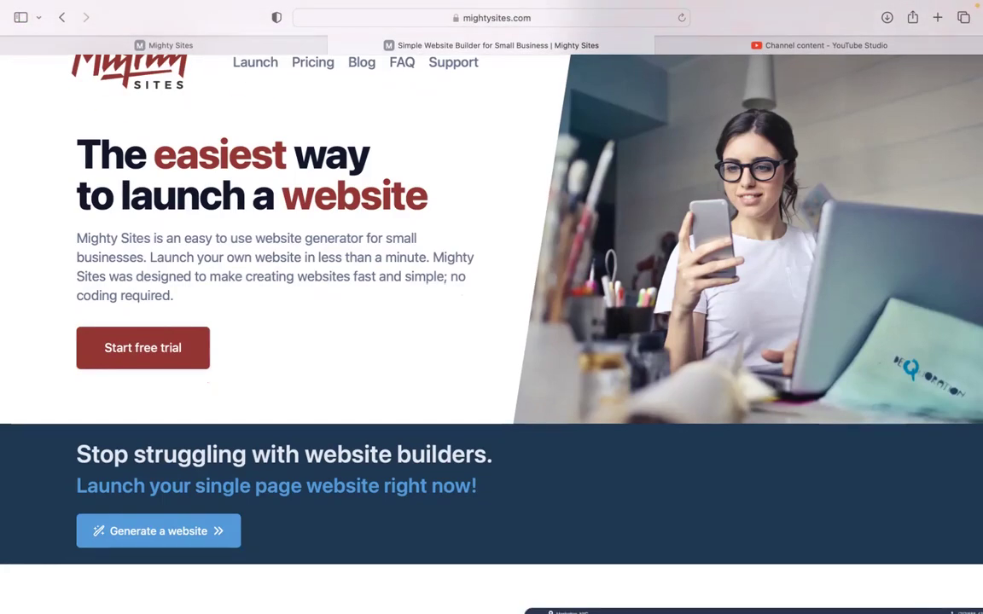
scroll(492, 308, down, 2)
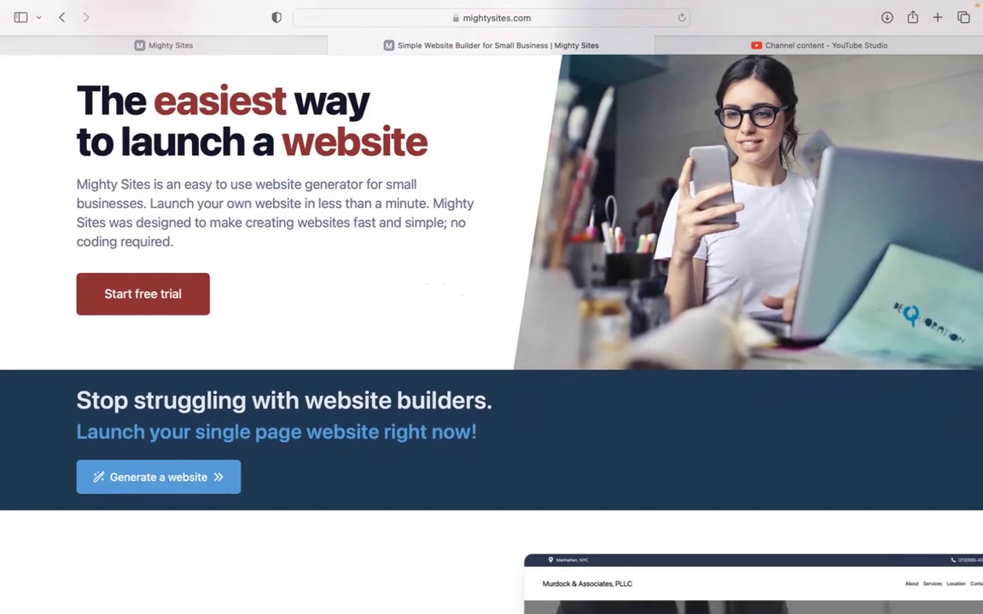
scroll(492, 308, down, 5)
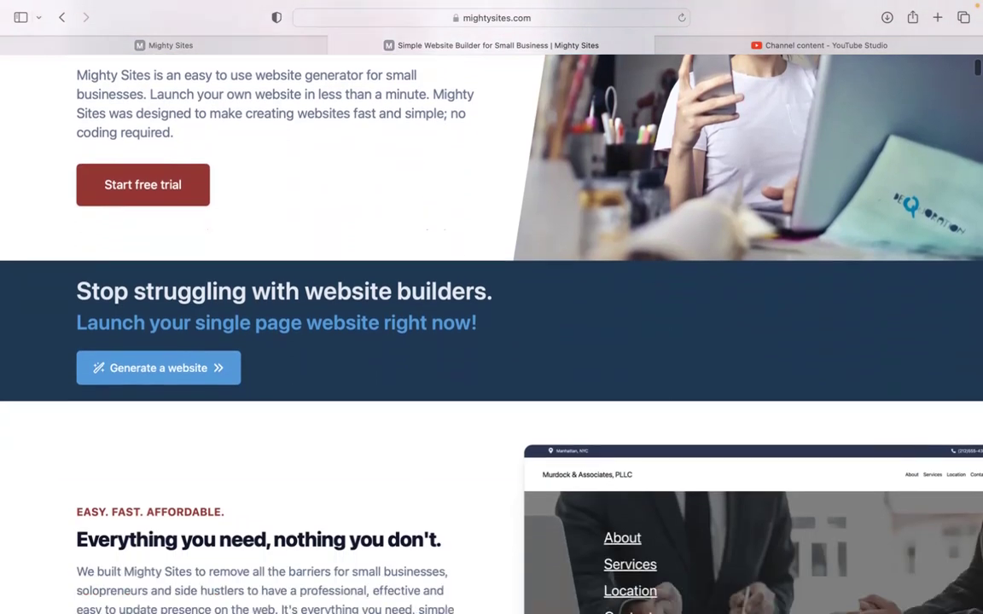
scroll(492, 307, down, 4)
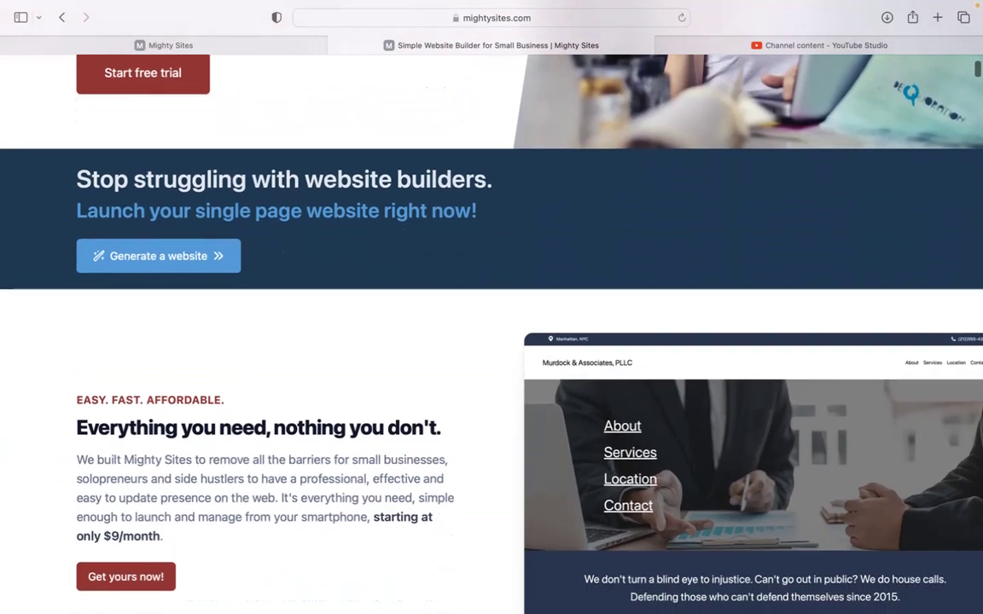
scroll(492, 307, down, 3)
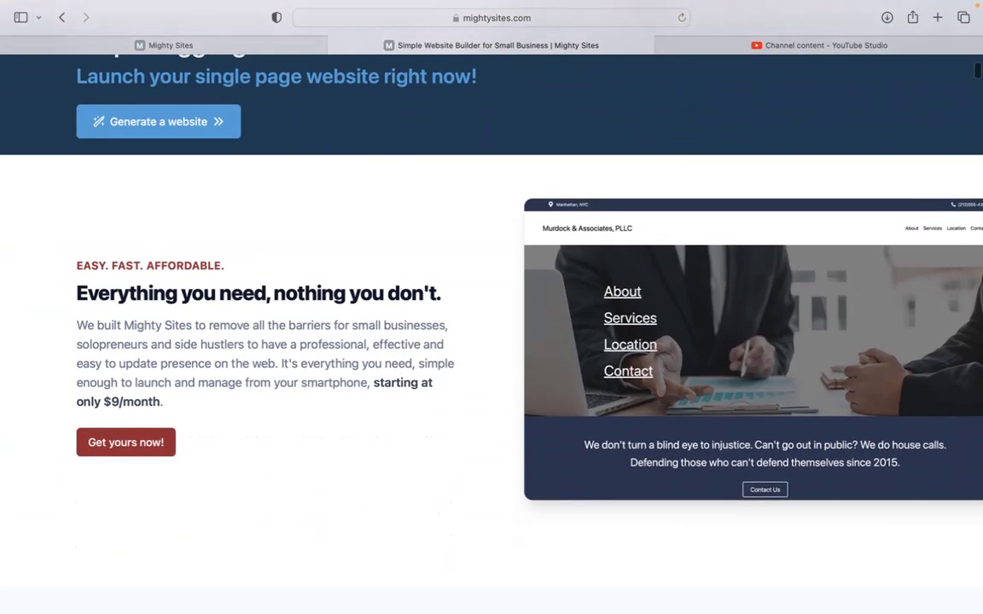
scroll(491, 307, down, 2)
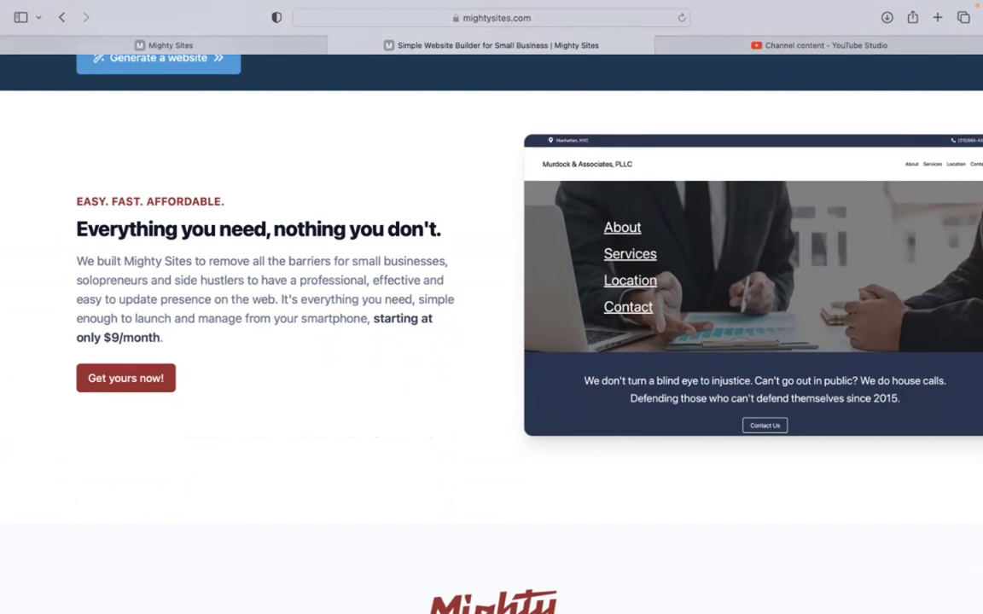
scroll(491, 308, down, 4)
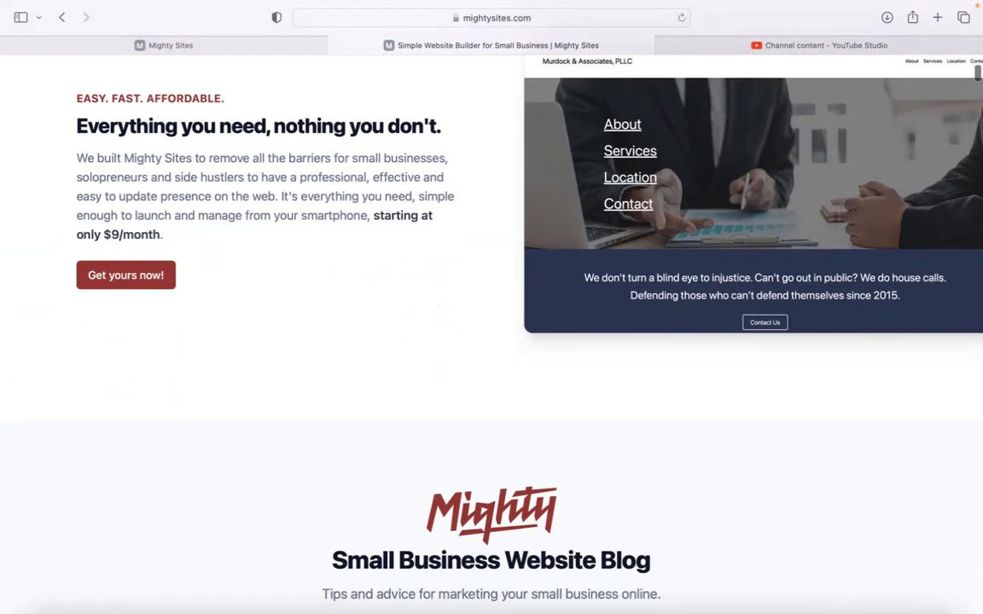
scroll(491, 308, down, 2)
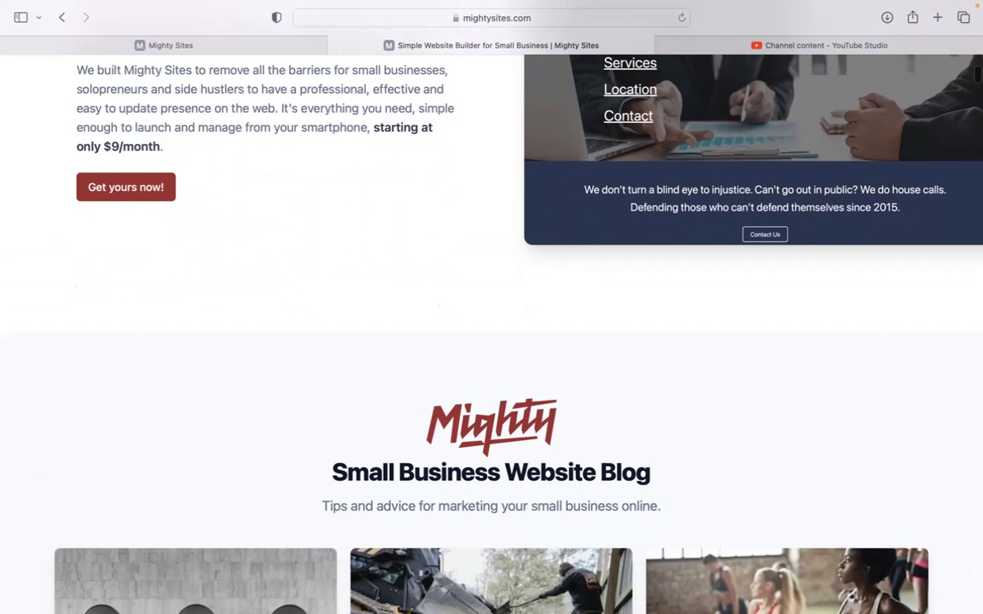
scroll(491, 307, down, 4)
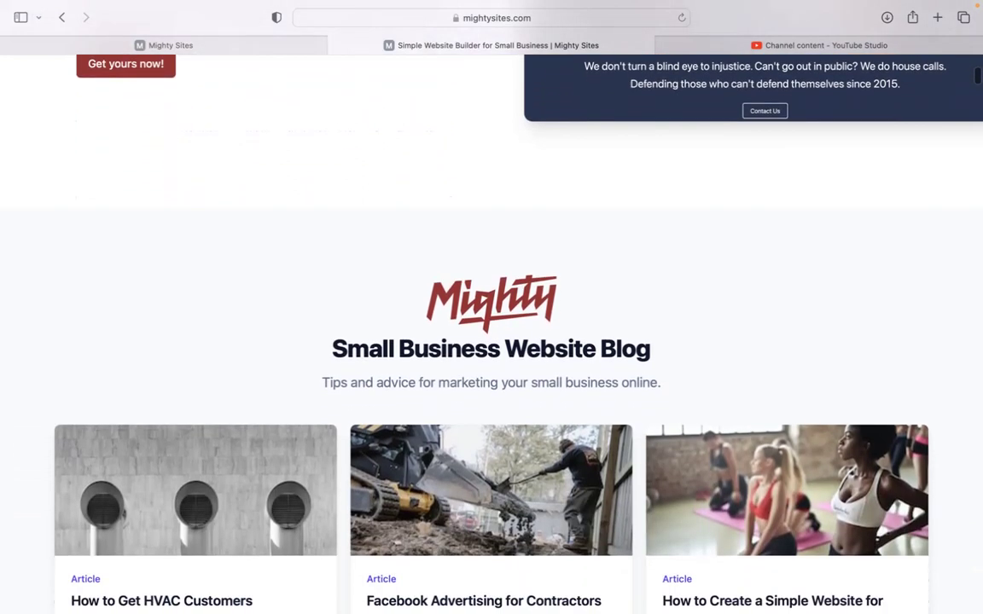
scroll(492, 307, down, 4)
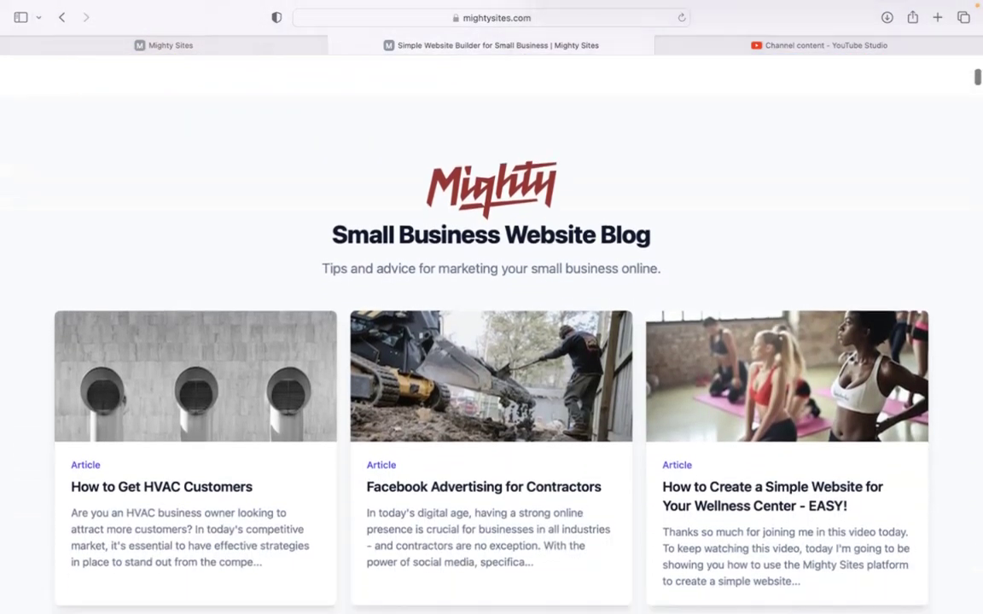
scroll(491, 307, down, 4)
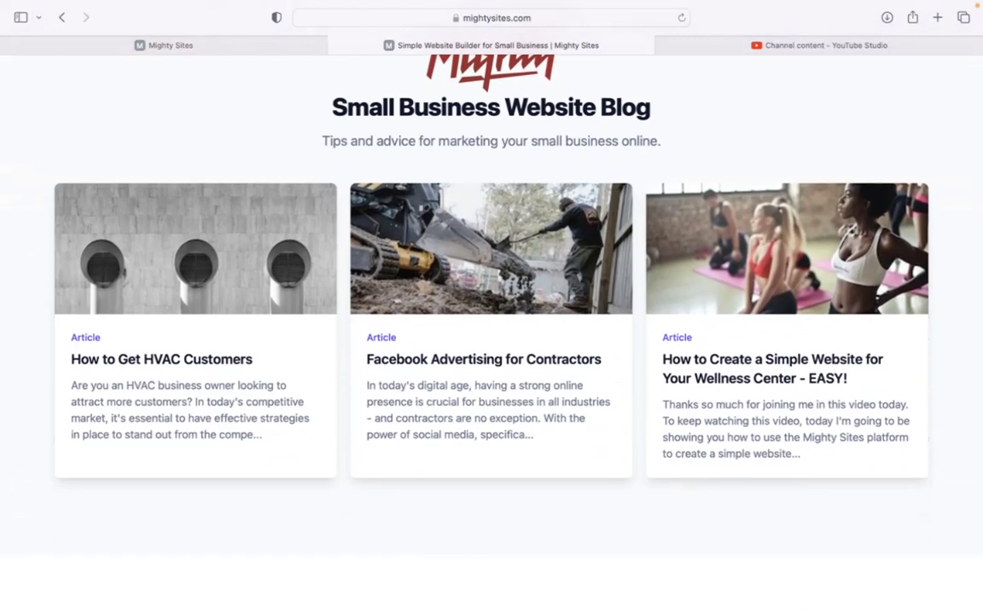
scroll(491, 307, down, 7)
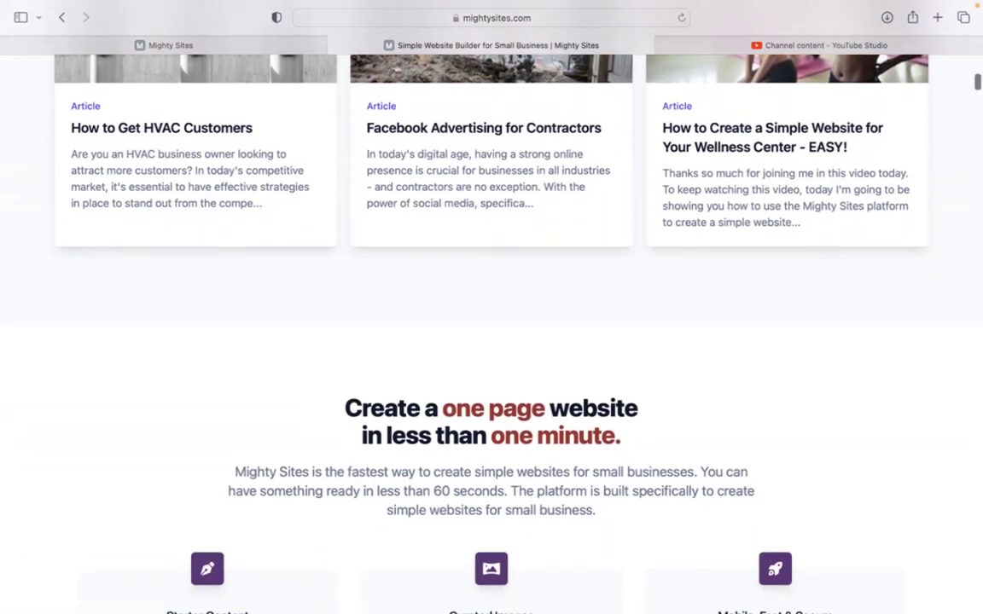
scroll(492, 307, down, 7)
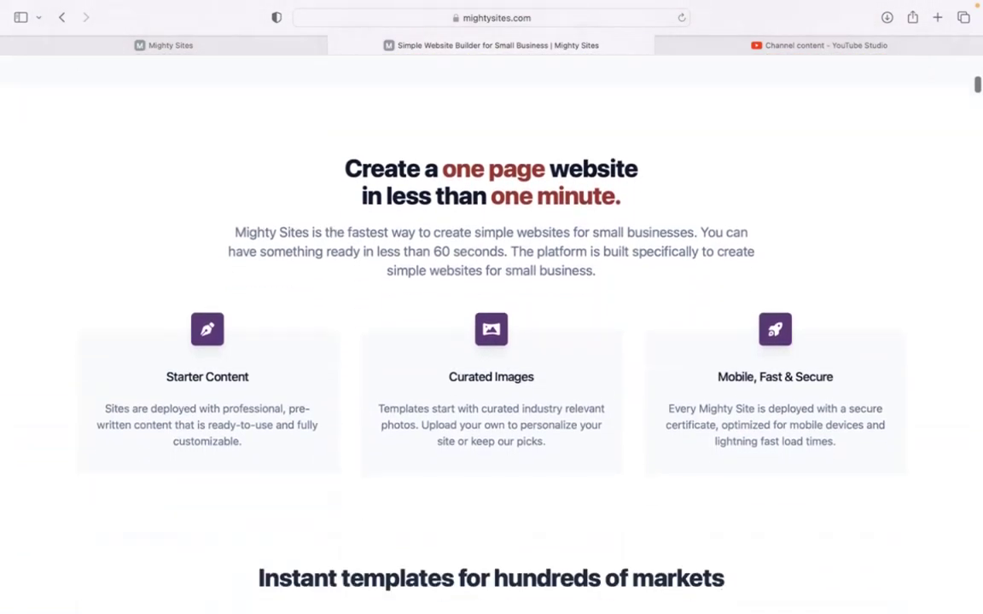
scroll(492, 307, down, 5)
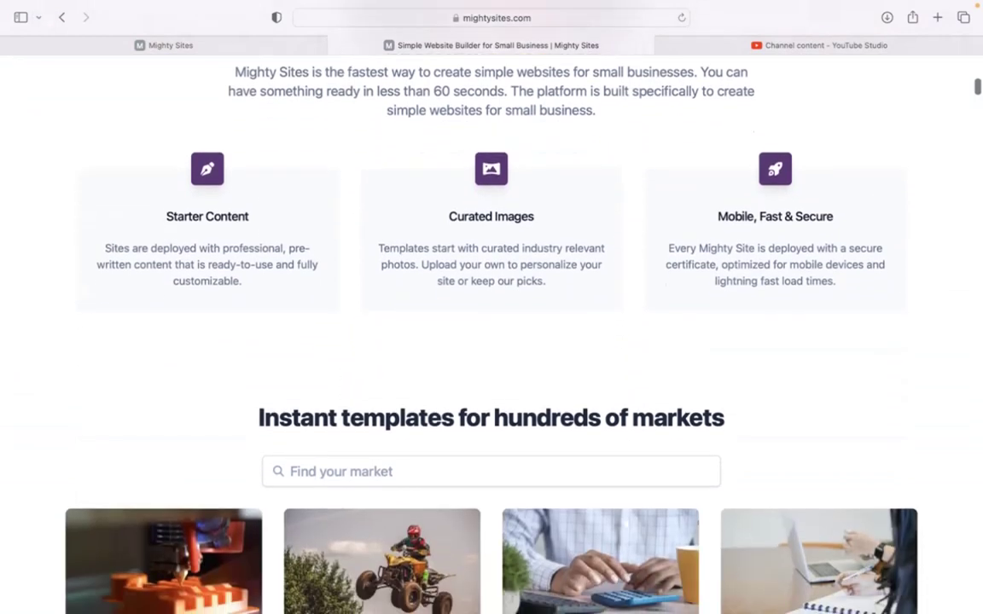
scroll(492, 307, down, 4)
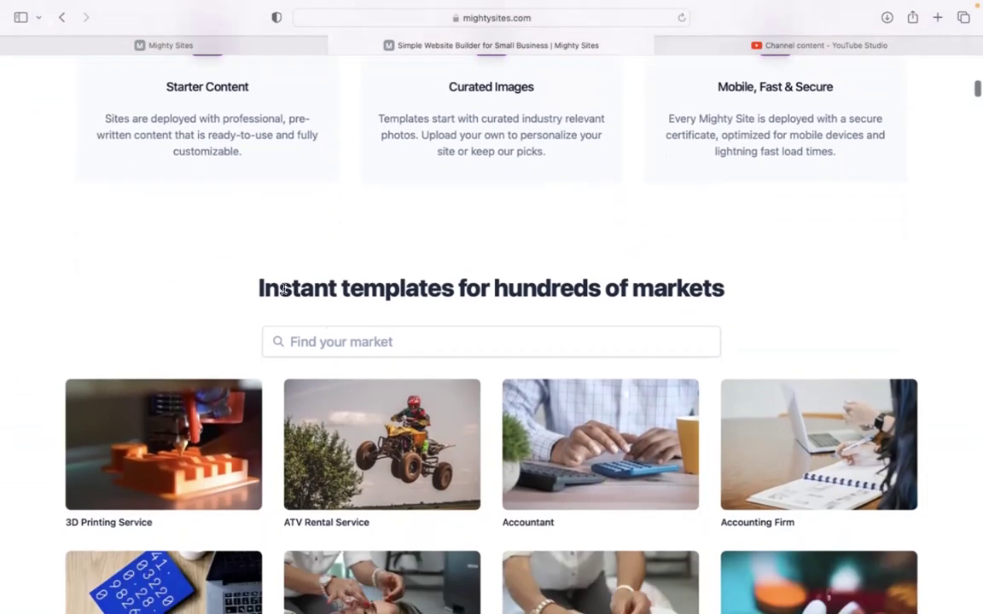
drag(254, 288, 715, 291)
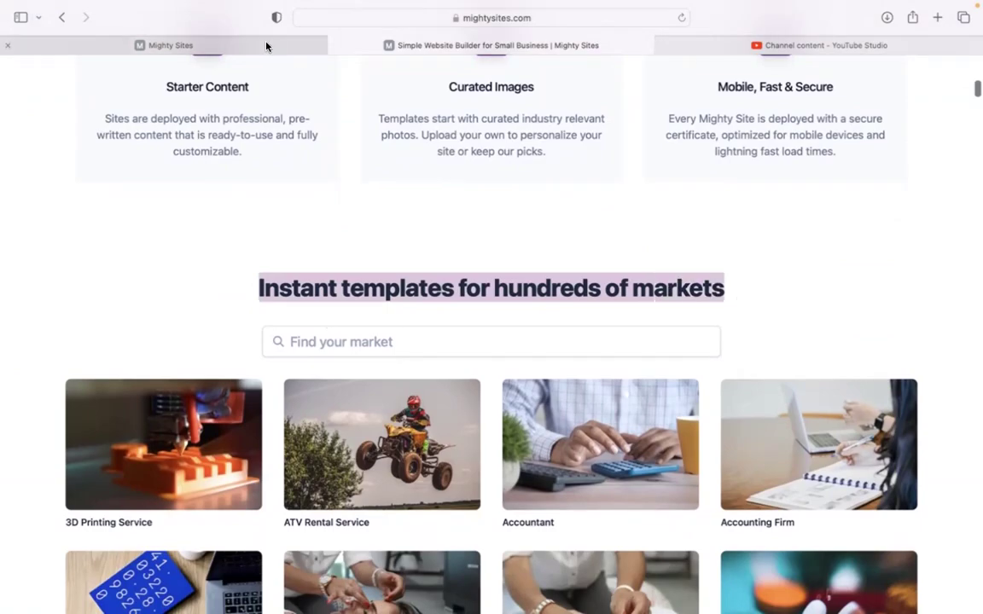
Switch to the first Mighty Sites tab and browse the template grid, then return to the top.
click(266, 46)
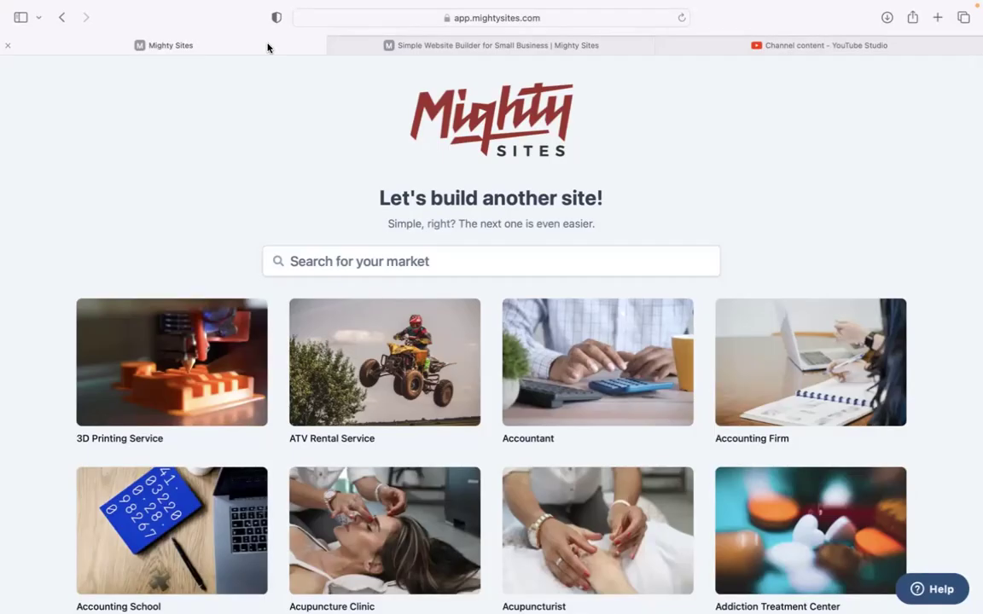
scroll(492, 342, down, 1)
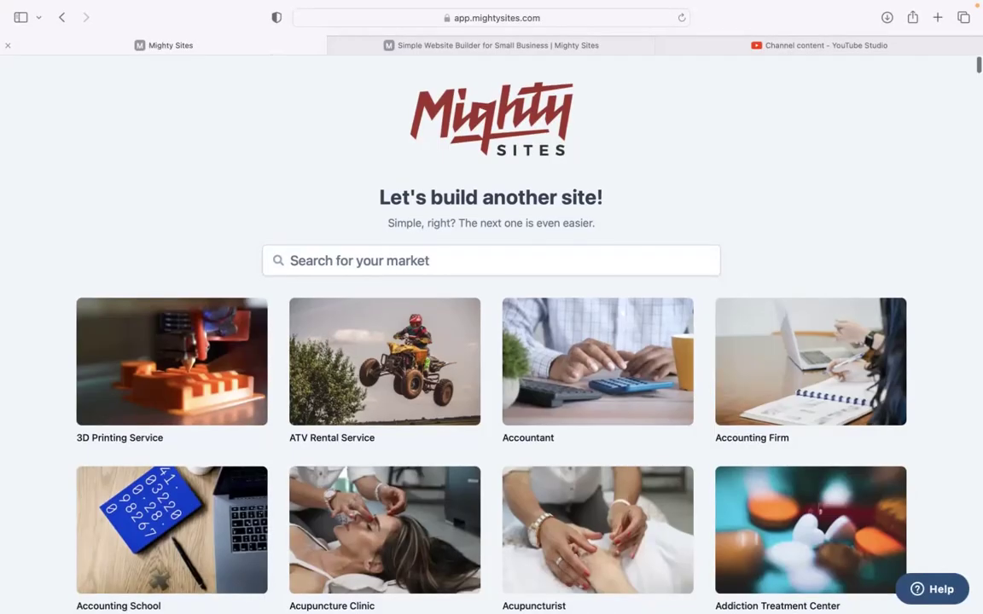
scroll(347, 154, down, 2)
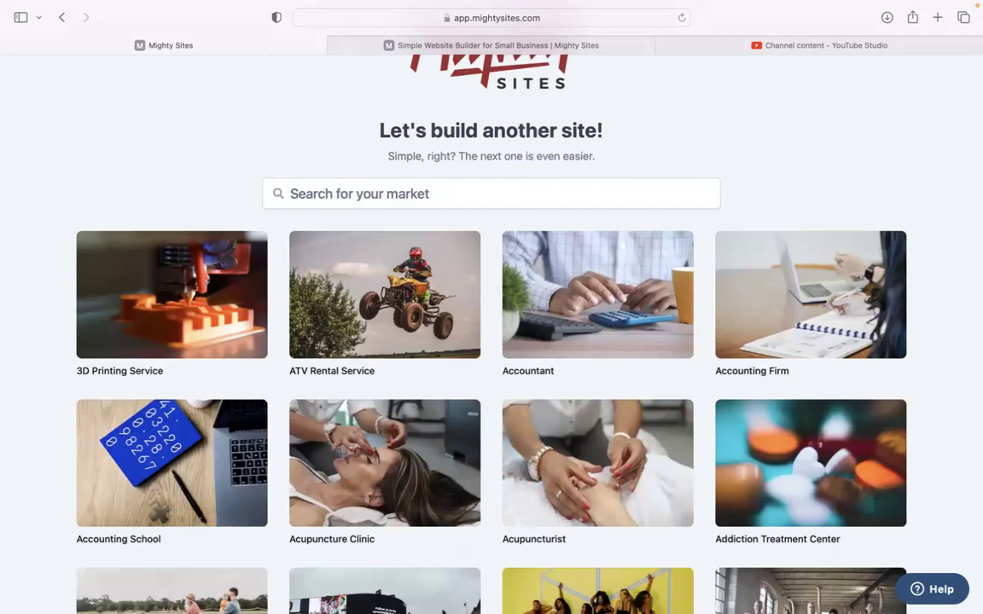
scroll(390, 198, down, 6)
scroll(491, 341, down, 7)
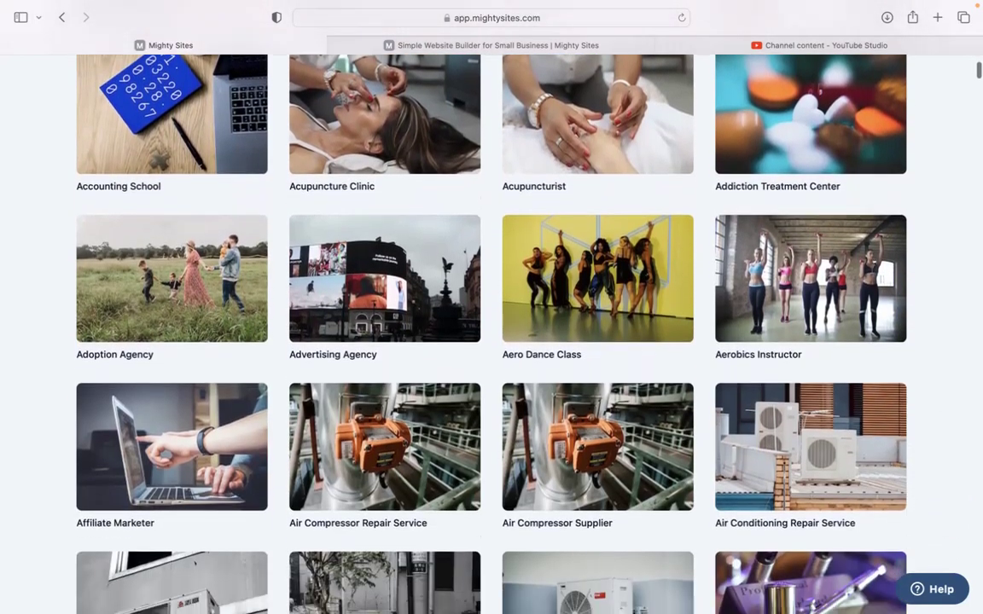
scroll(491, 341, down, 9)
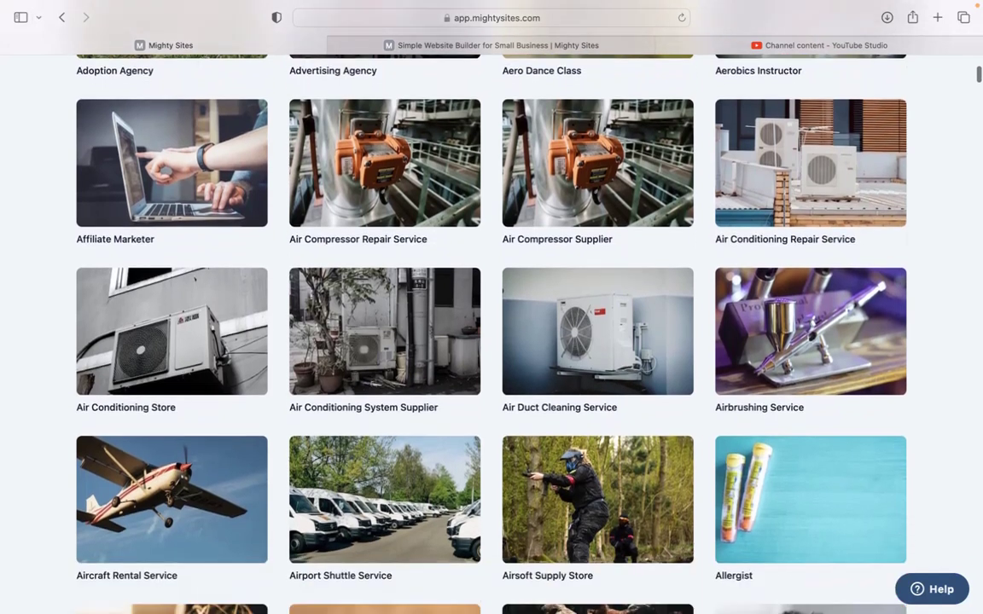
scroll(491, 341, up, 8)
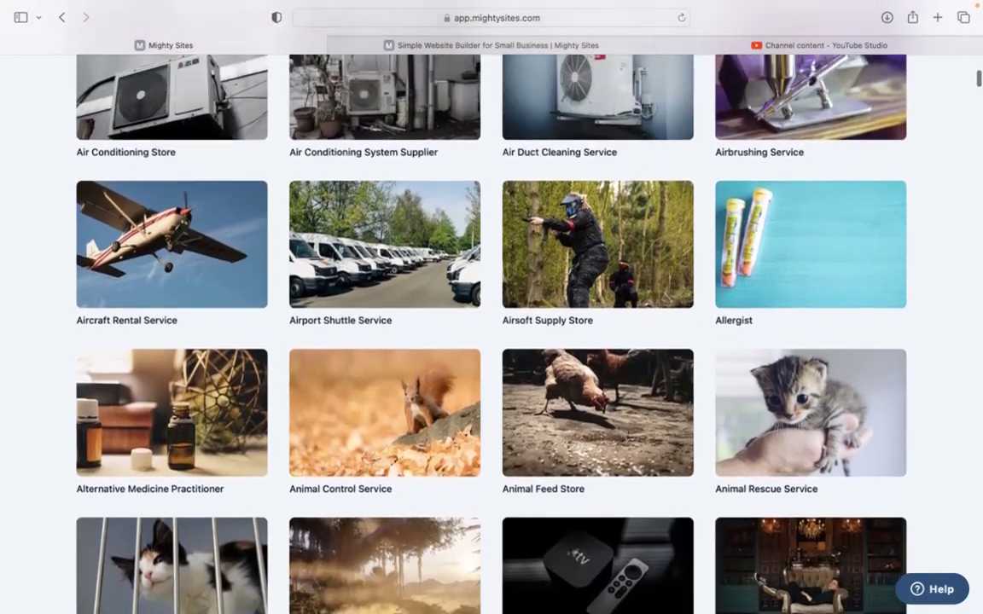
scroll(491, 341, up, 14)
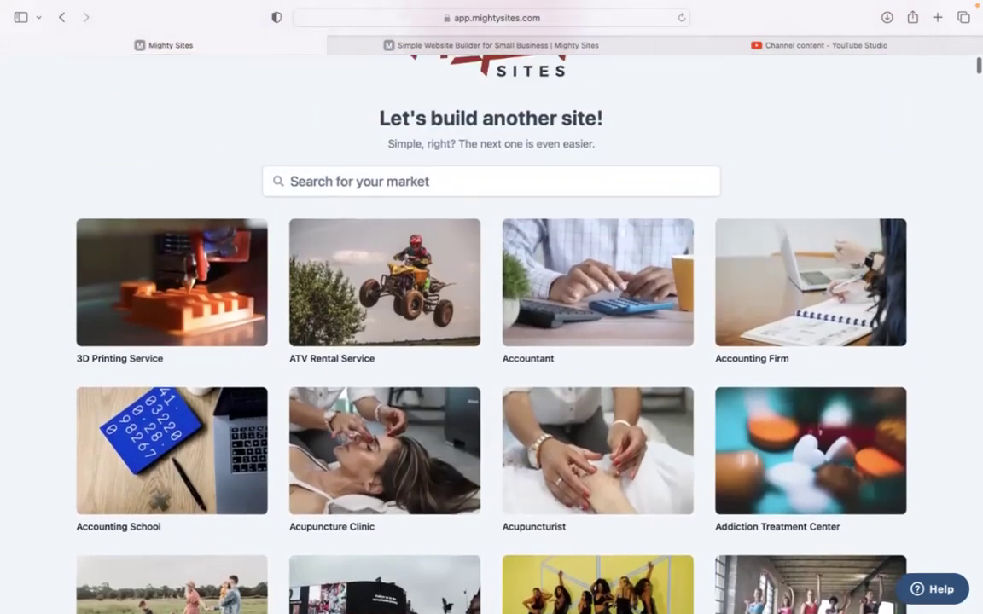
Search the market templates for 'cooking' and pick the Cooking Class template.
click(399, 171)
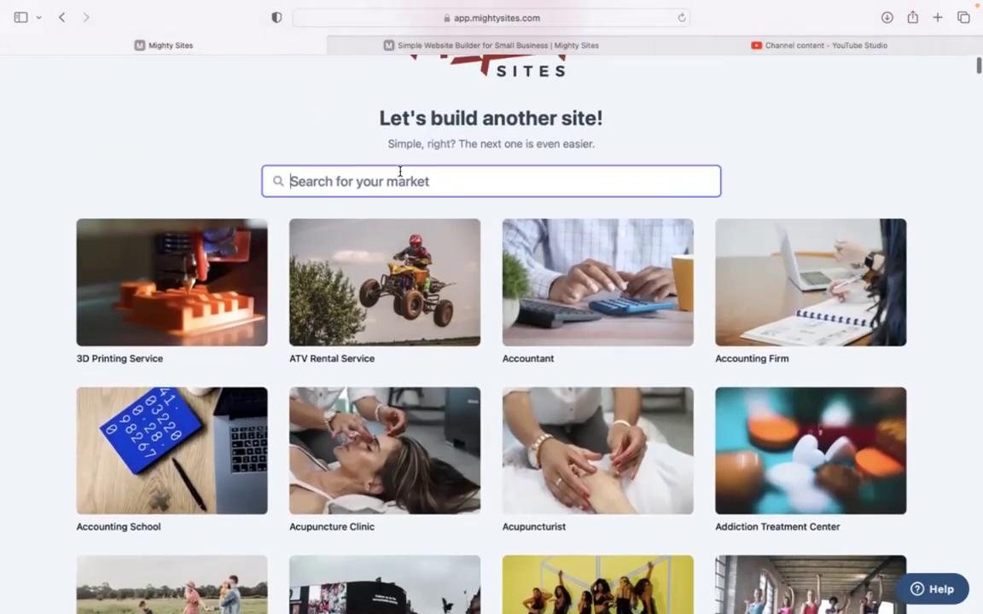
text(cooking)
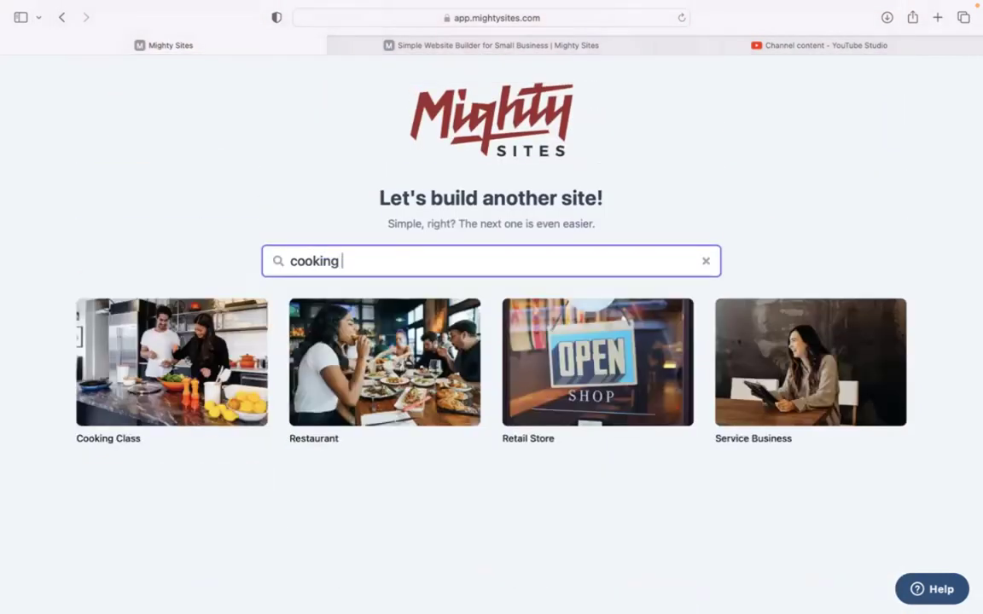
click(165, 348)
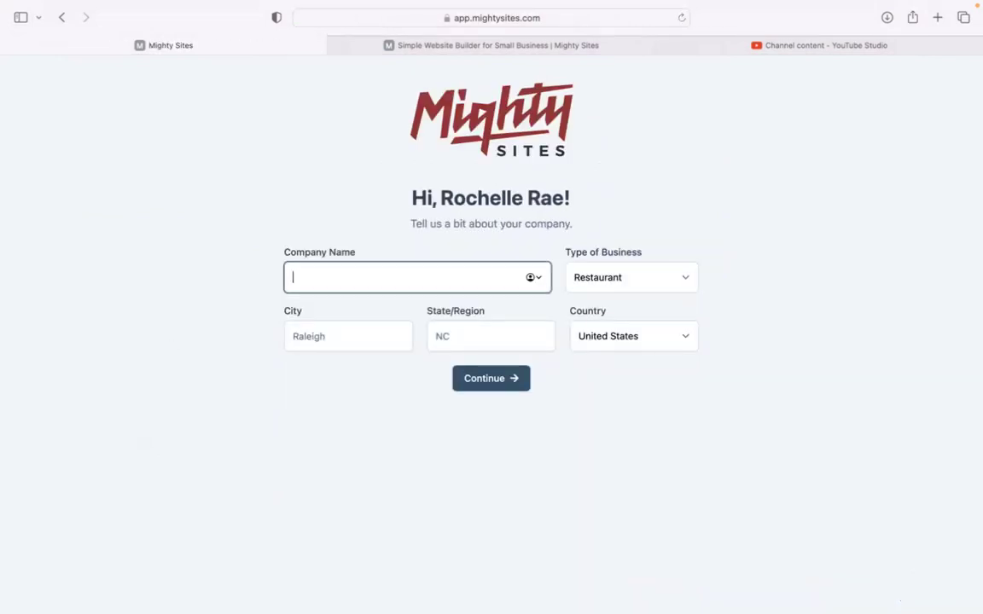
Enter company 'Fun with Food', city Denver, state Colorado, pick a business type, and continue.
text(Fun with Food)
click(311, 336)
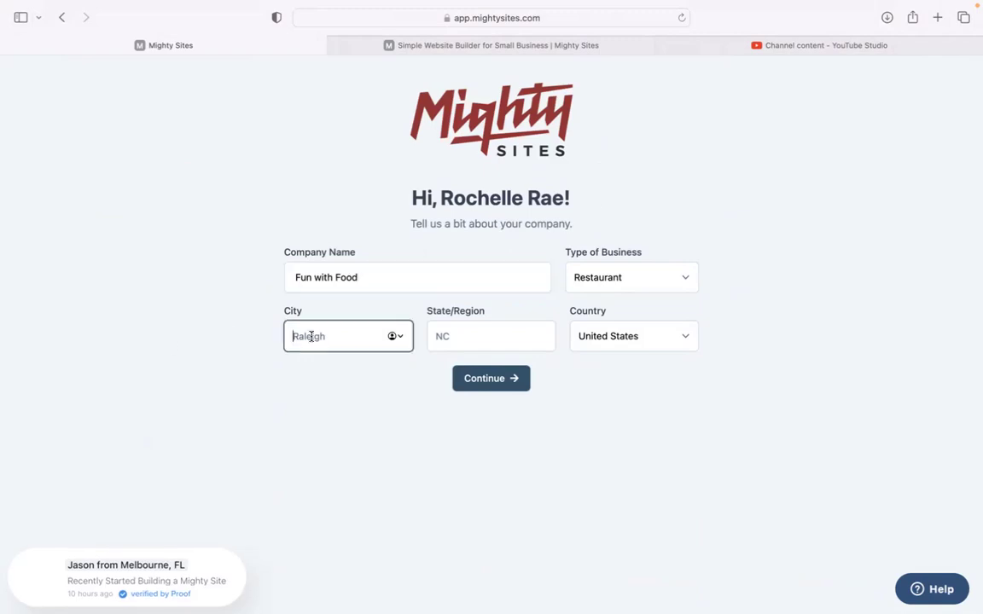
text(Denver)
key(Tab)
text(Col)
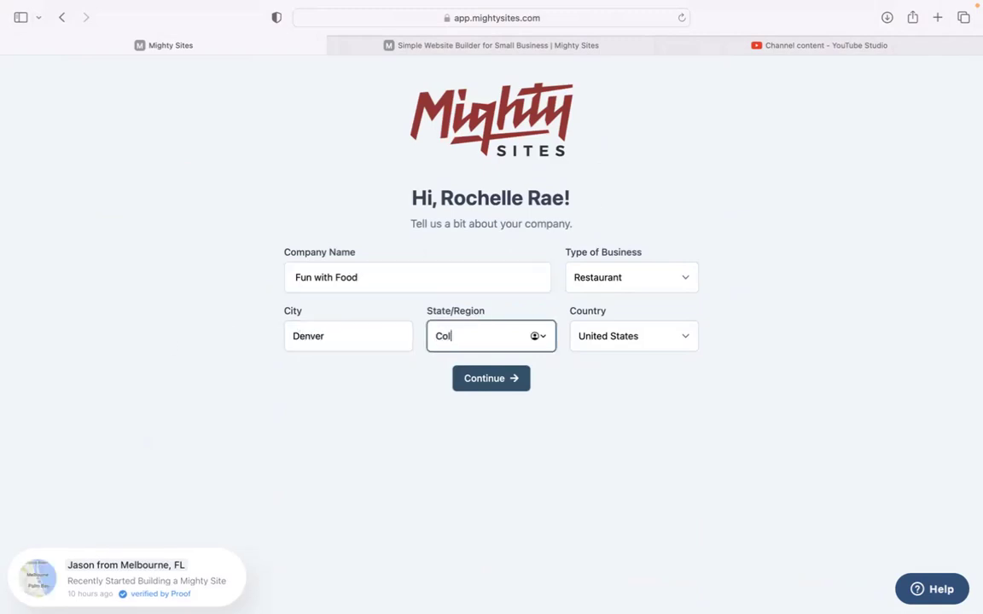
click(572, 284)
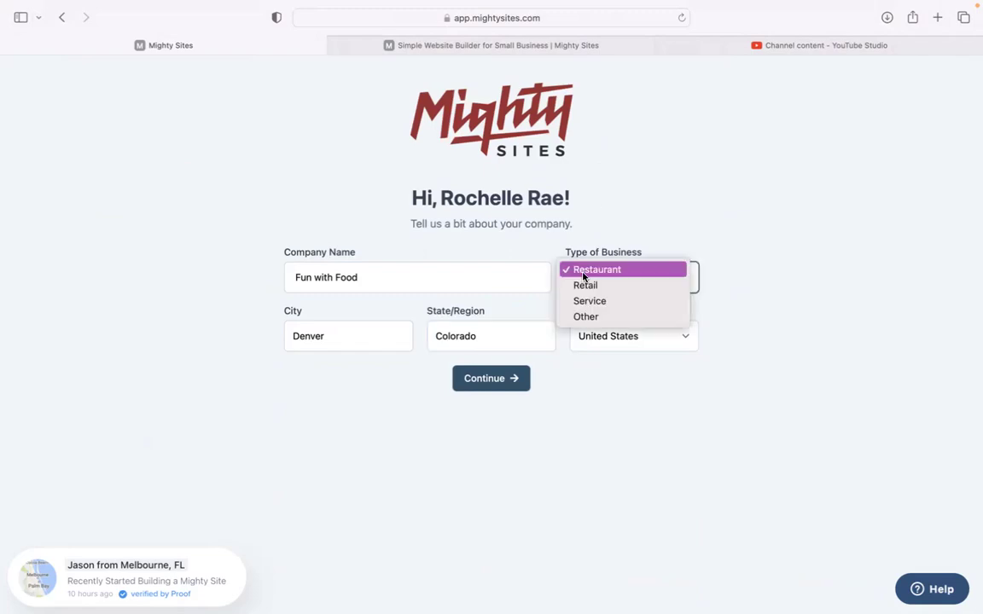
click(597, 297)
click(517, 380)
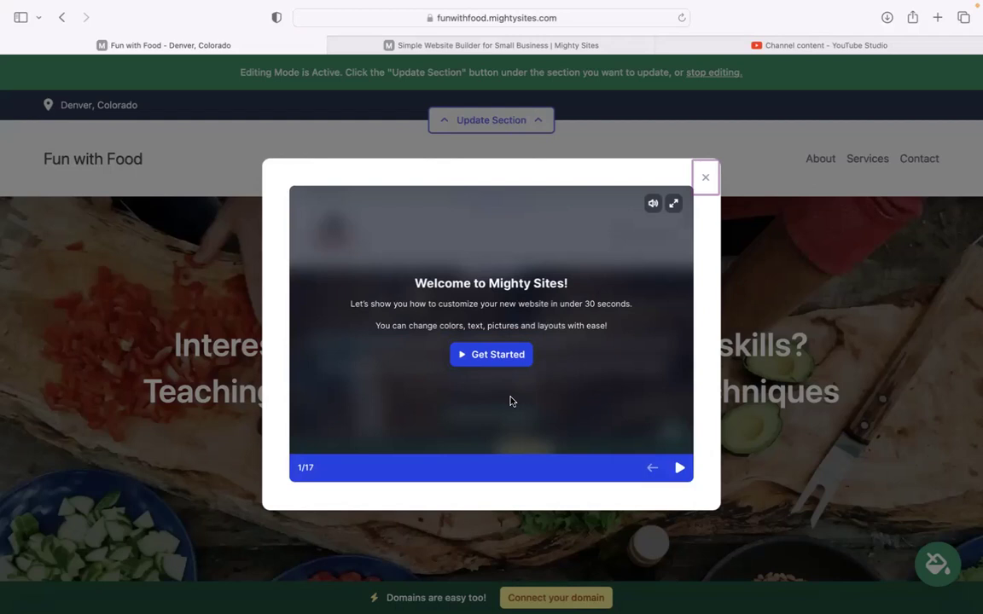
Close the welcome tour and scroll down to the 'Discover the joys of cooking' section.
click(705, 177)
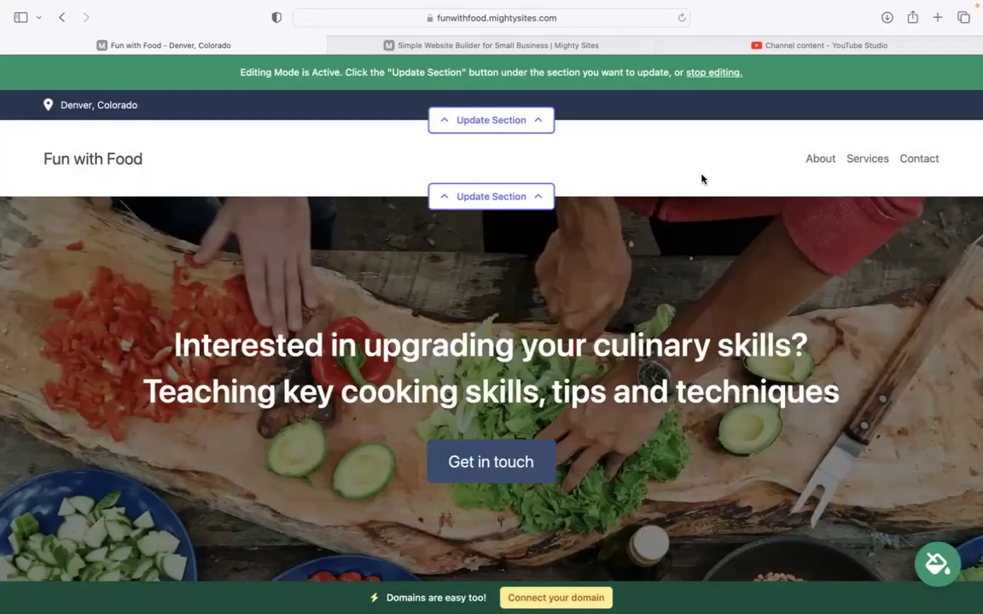
scroll(703, 178, down, 2)
scroll(491, 324, down, 1)
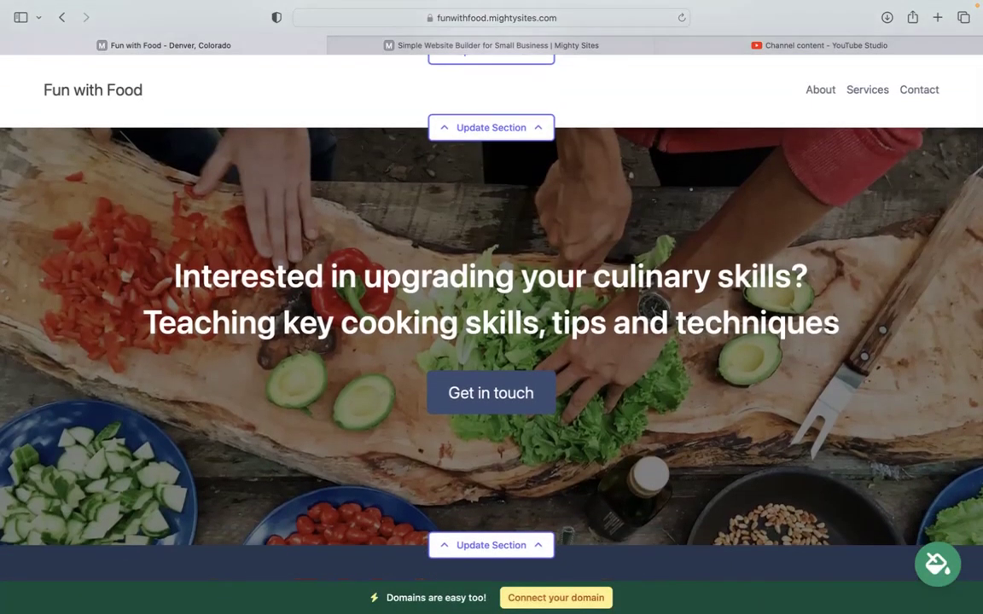
scroll(491, 324, down, 5)
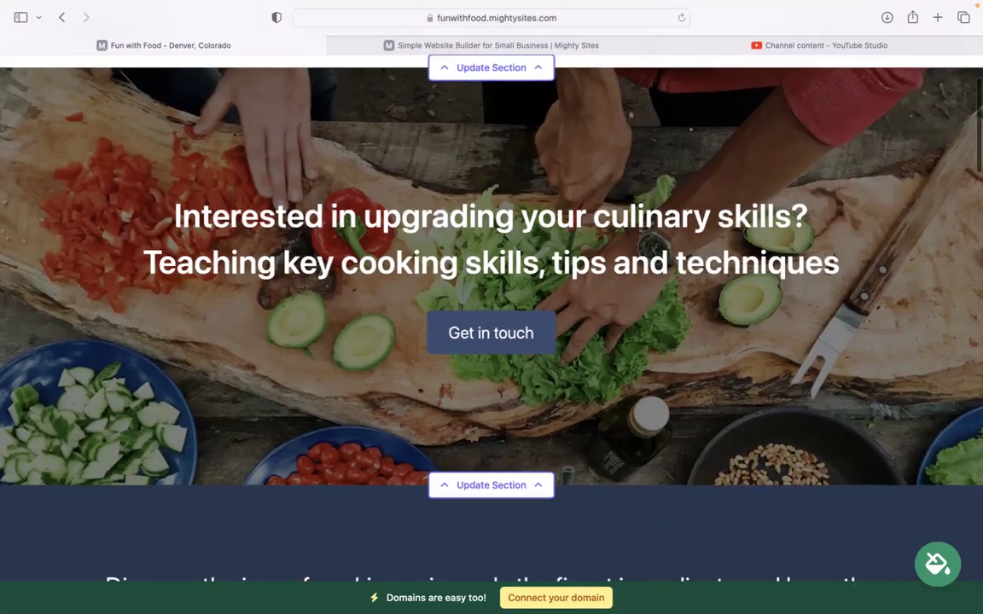
scroll(255, 104, down, 5)
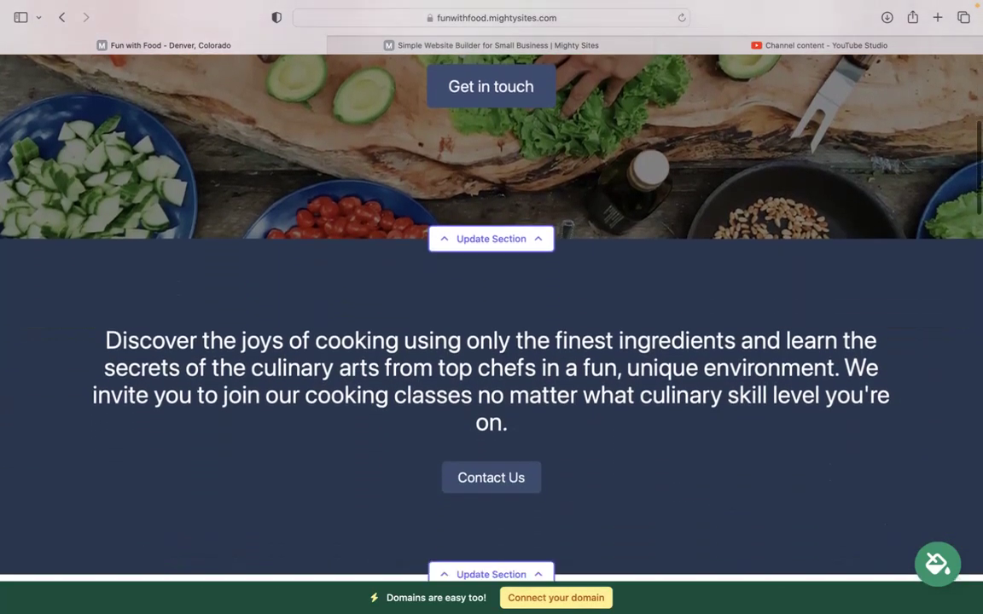
drag(105, 157, 526, 274)
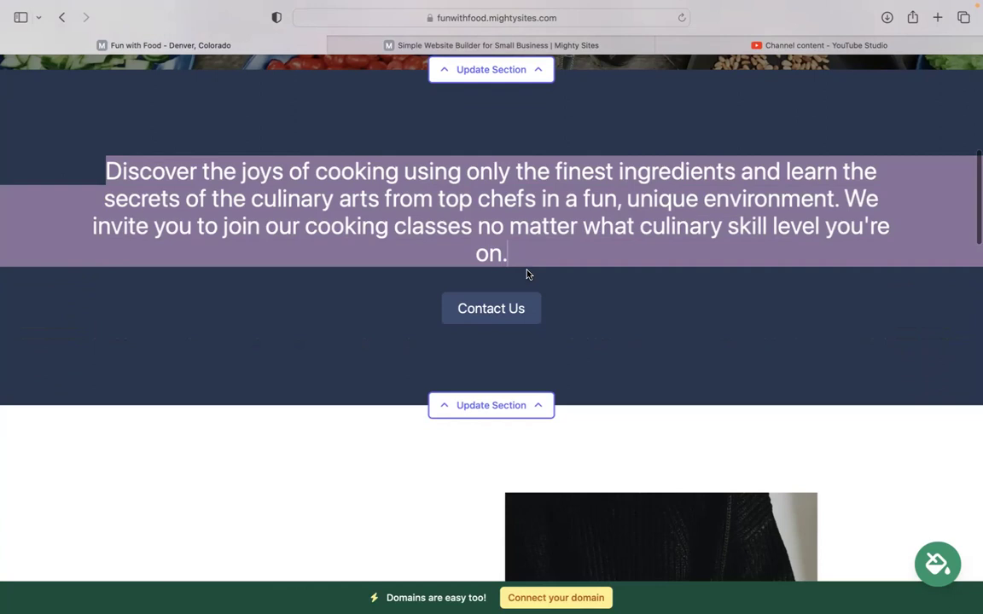
scroll(524, 247, down, 4)
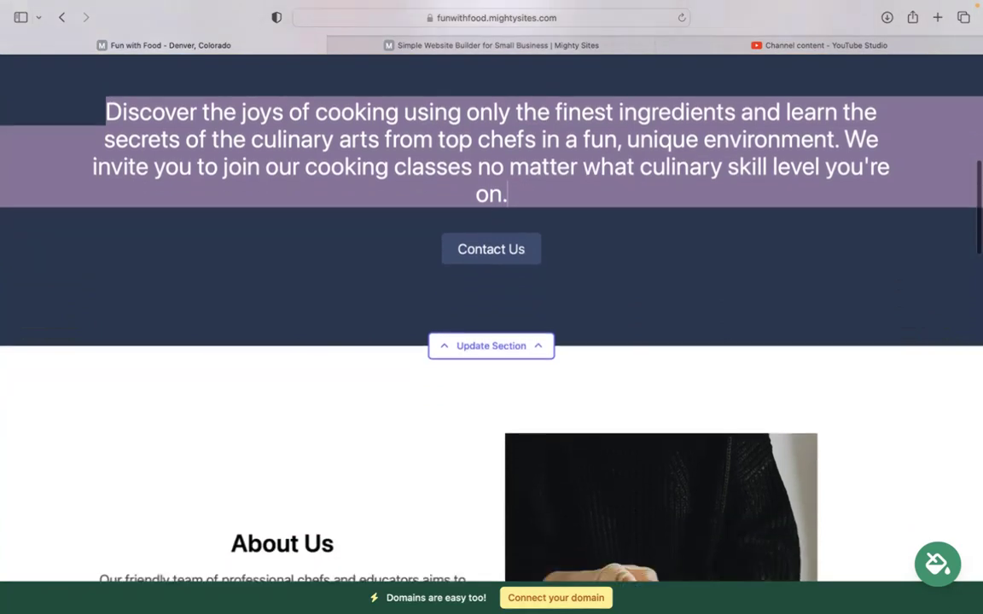
scroll(443, 287, down, 7)
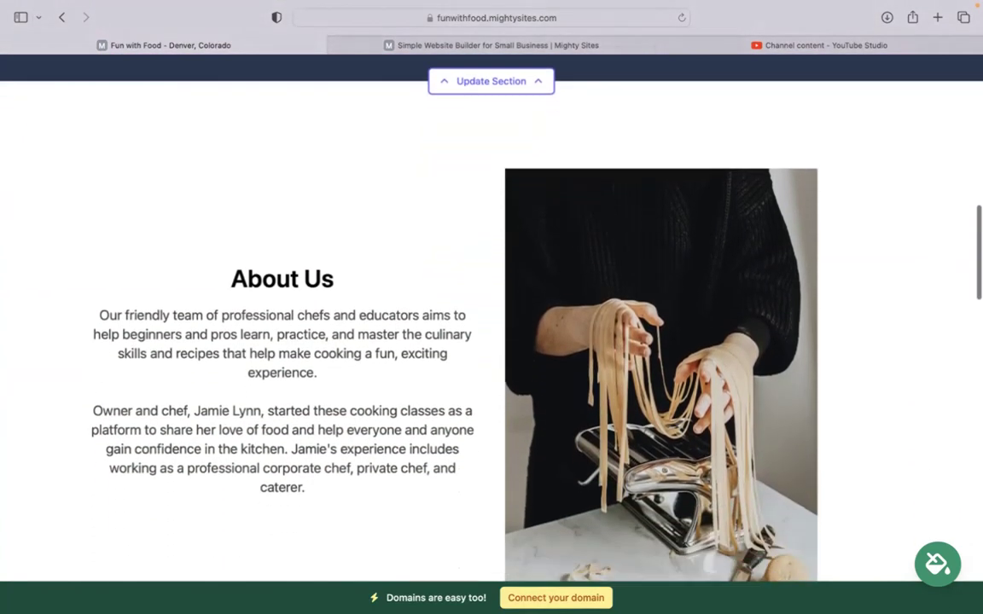
scroll(443, 290, up, 2)
scroll(442, 290, down, 1)
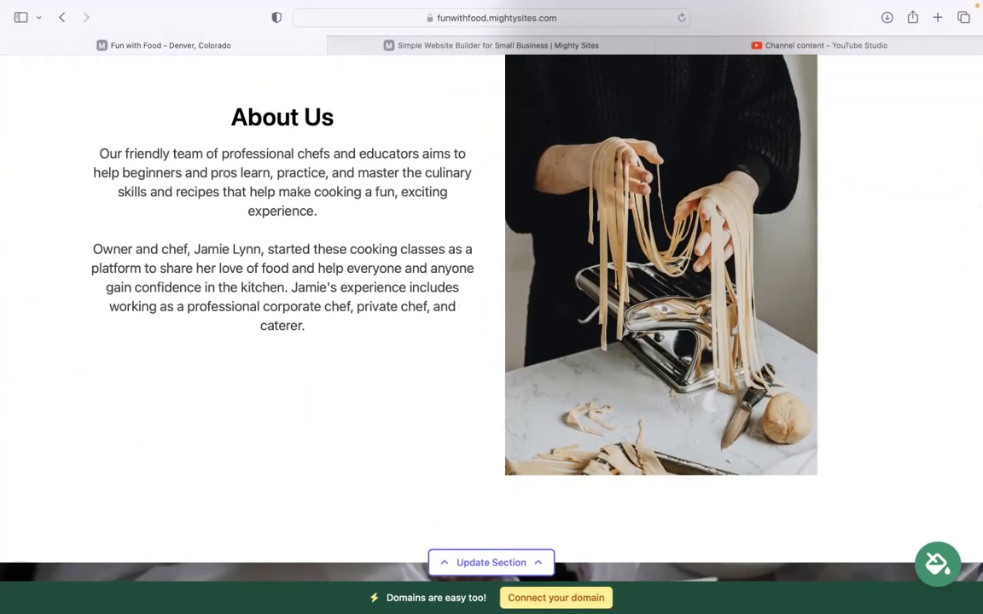
scroll(442, 290, down, 8)
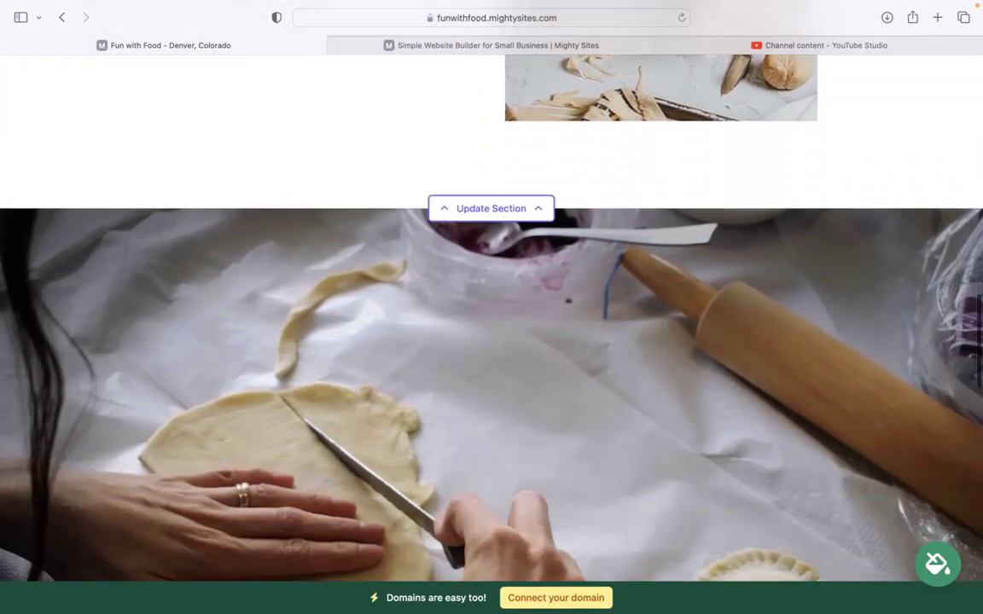
scroll(442, 290, down, 6)
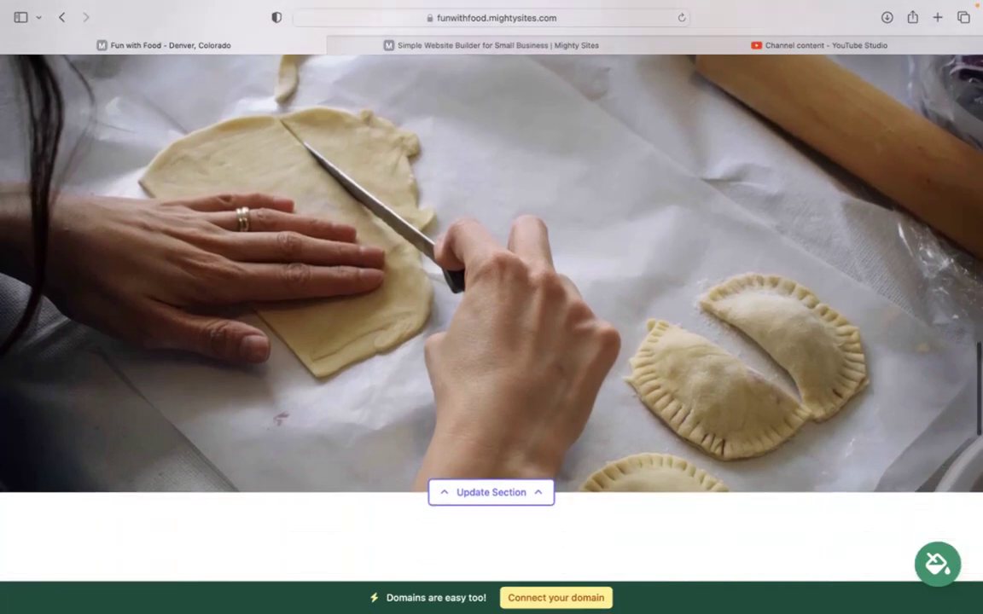
scroll(442, 290, down, 10)
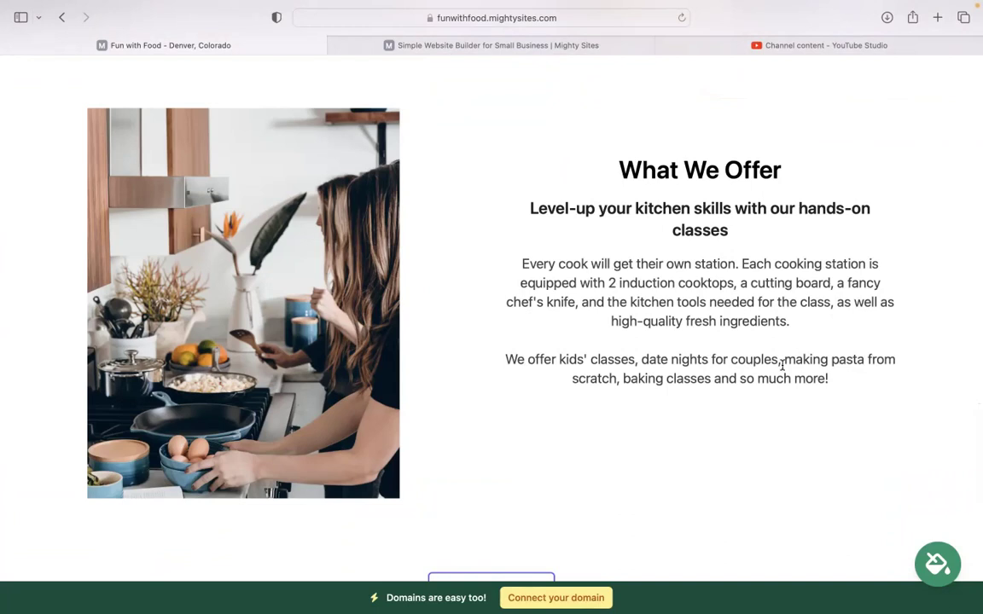
scroll(491, 307, down, 5)
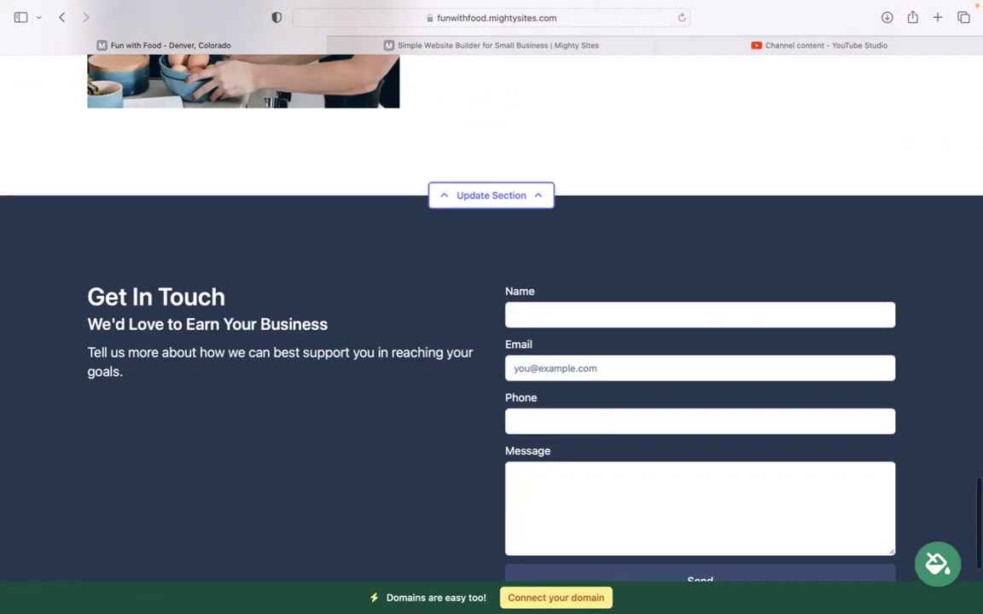
scroll(492, 307, up, 3)
scroll(491, 307, up, 10)
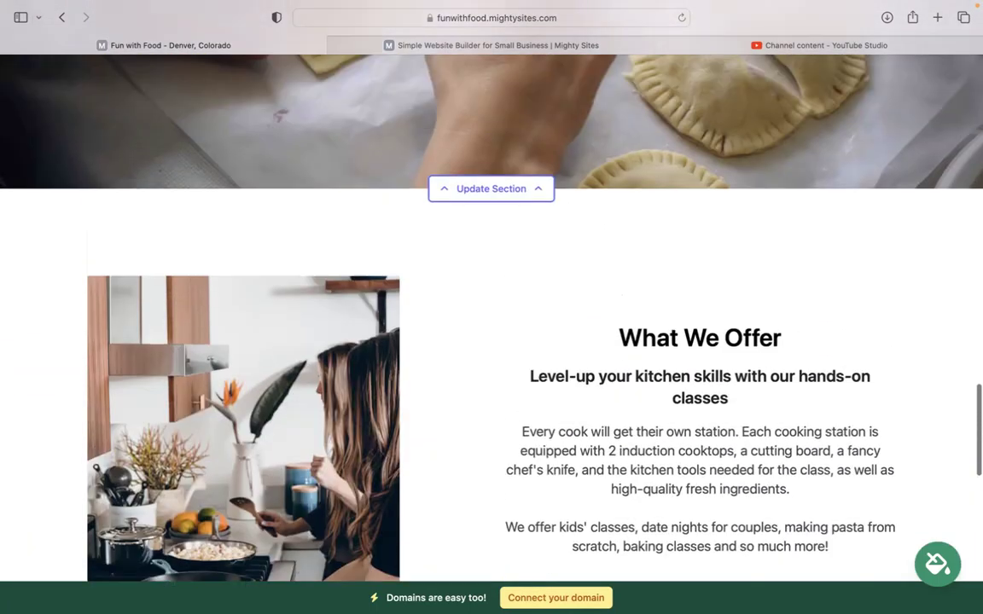
scroll(492, 307, up, 10)
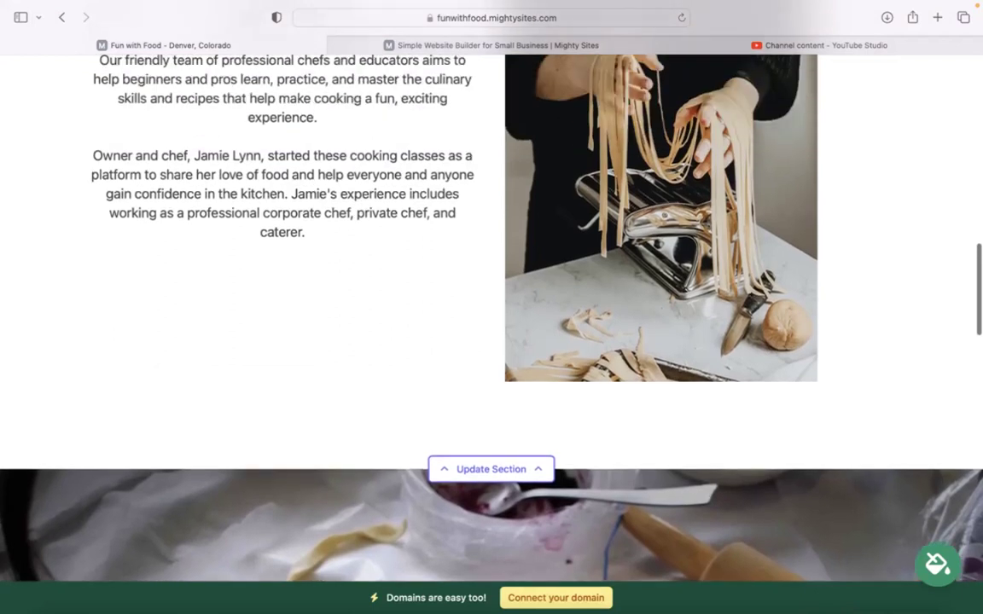
scroll(491, 307, up, 10)
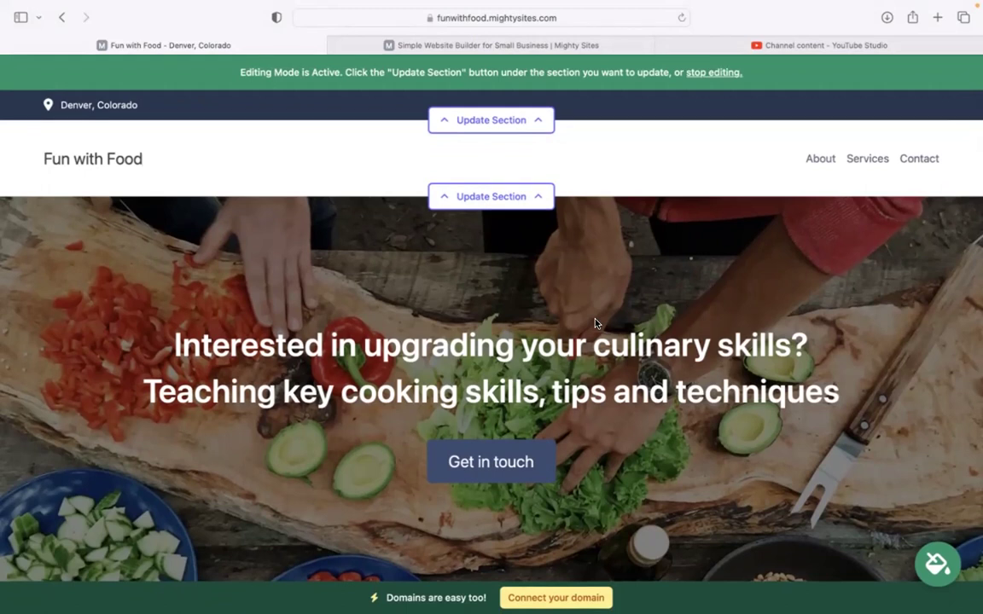
Open the top-bar location details and enter the organization e-mail, set to show on site.
click(500, 120)
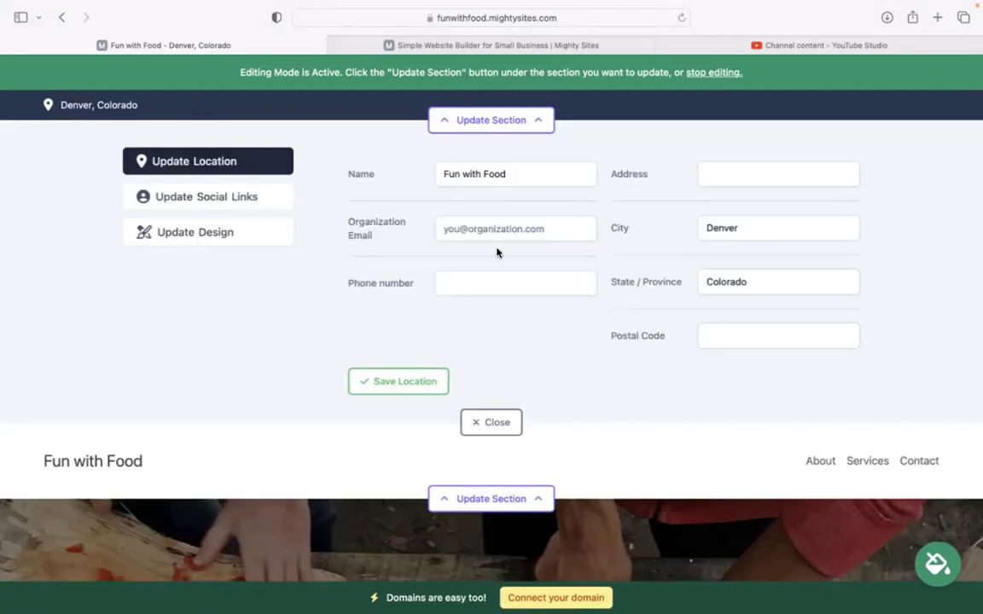
click(500, 222)
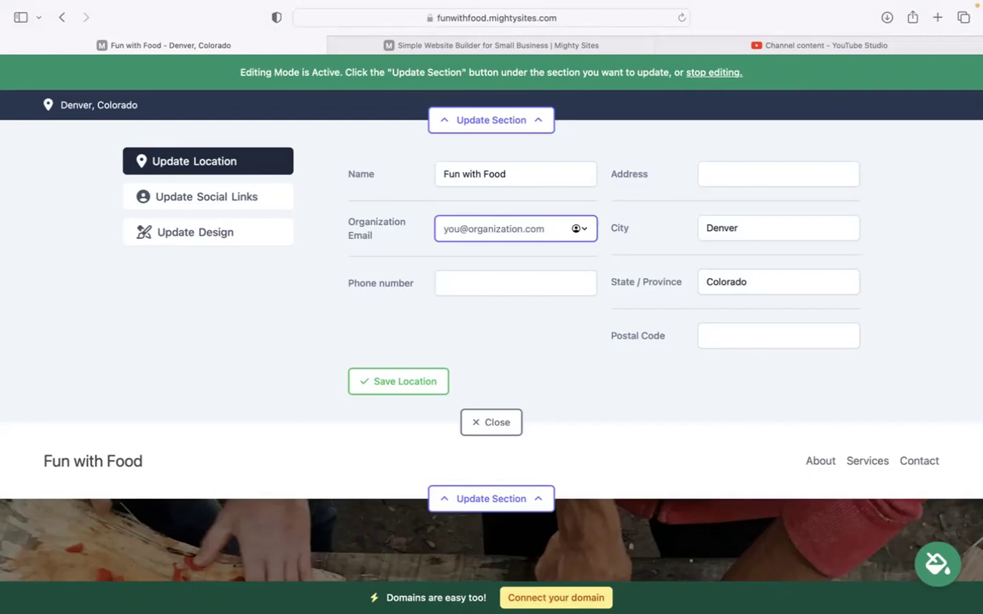
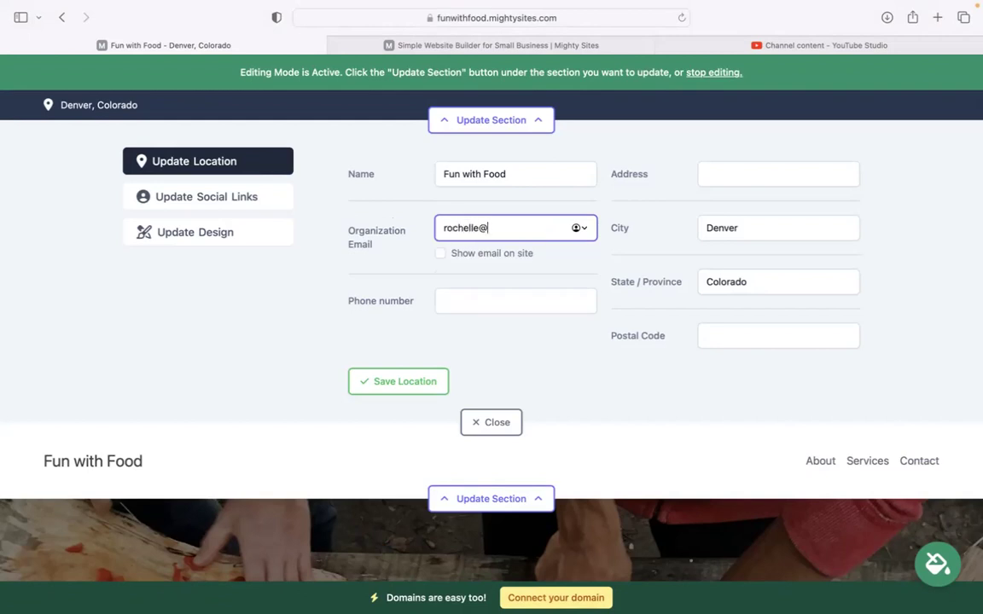
click(440, 254)
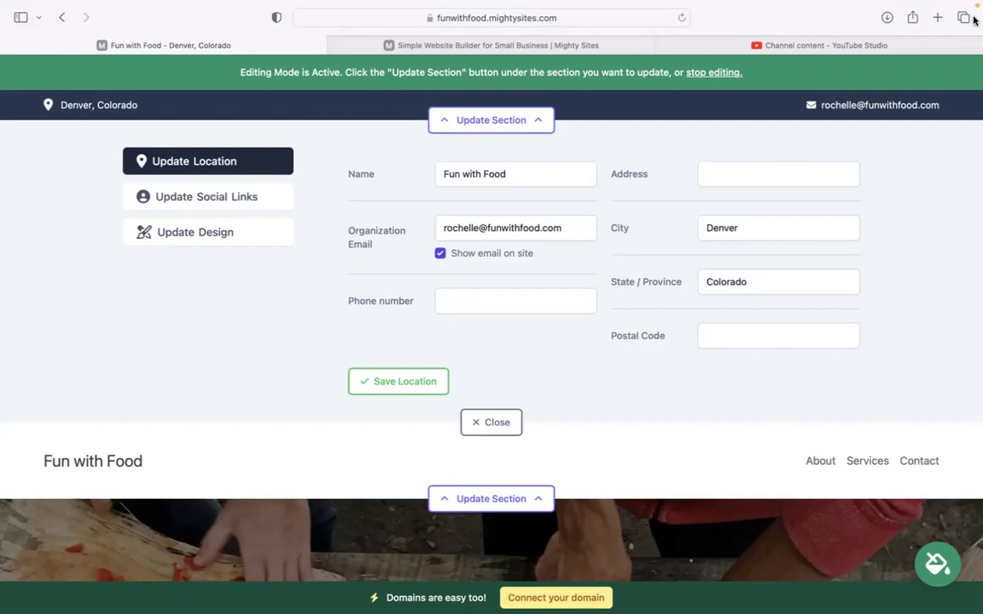
Enter the phone number, street address and postal code, then save the location.
click(518, 298)
text(484-39393)
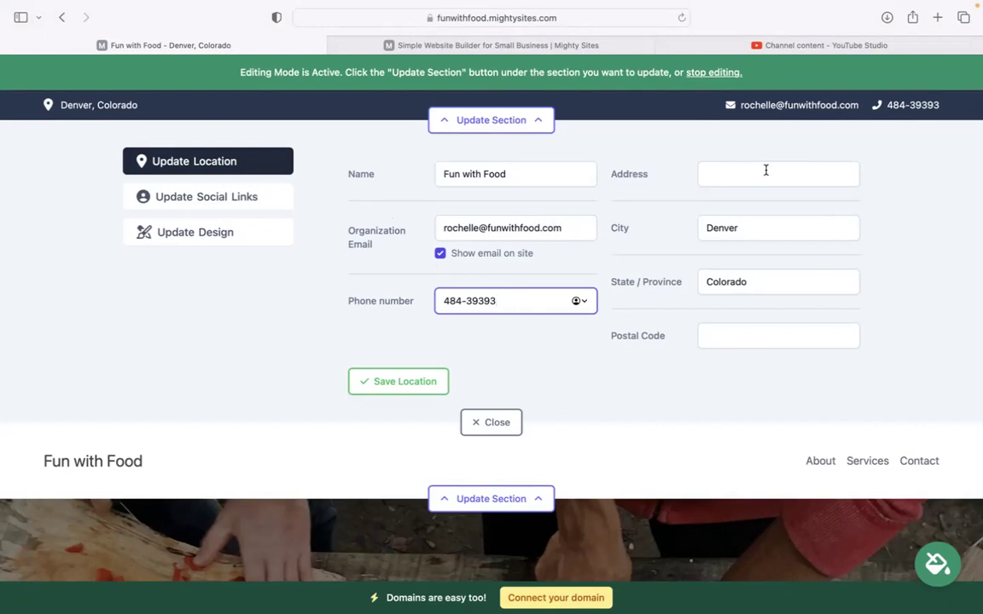
click(749, 177)
click(751, 184)
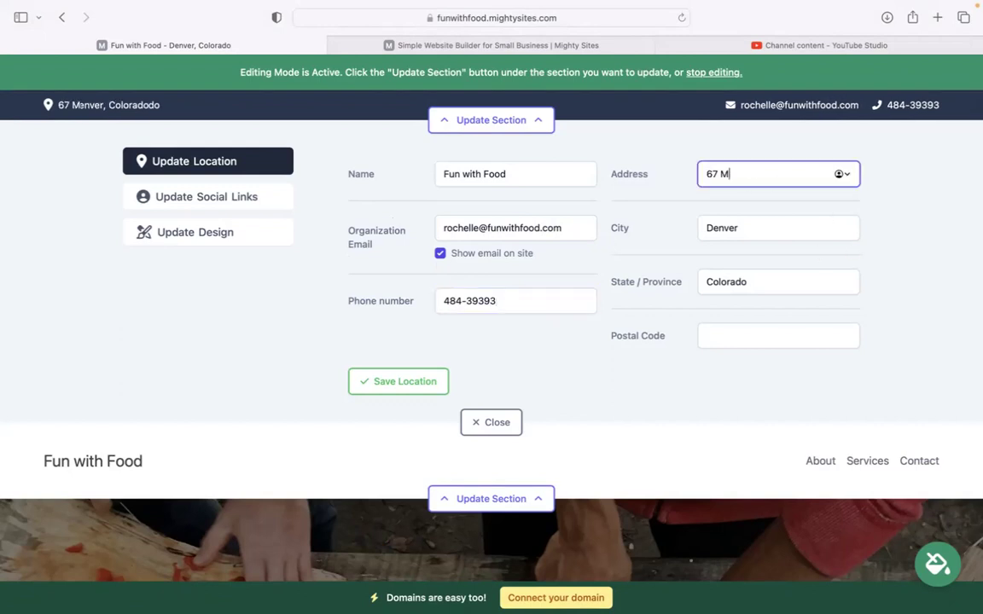
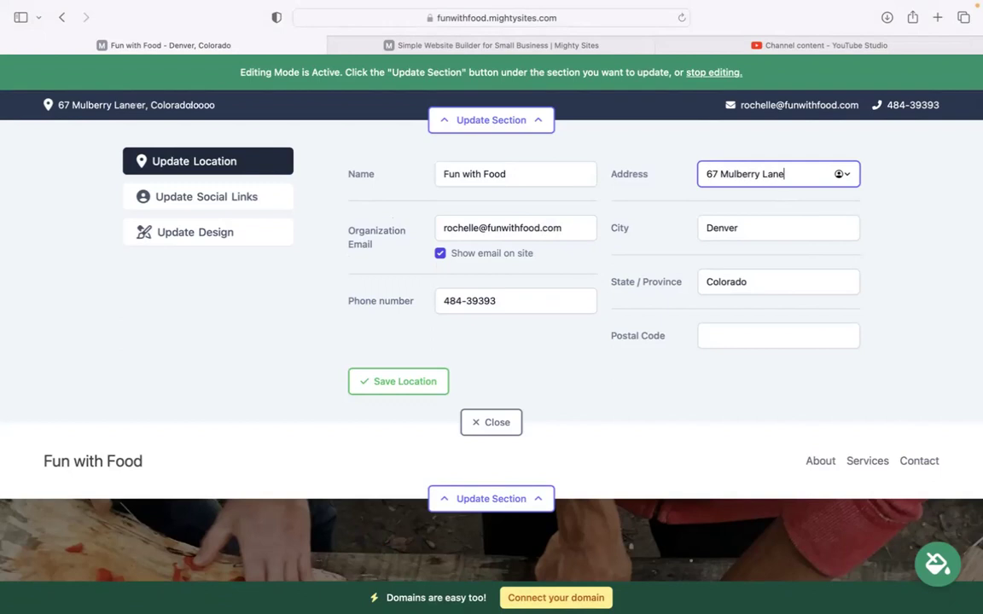
click(771, 338)
text(59403)
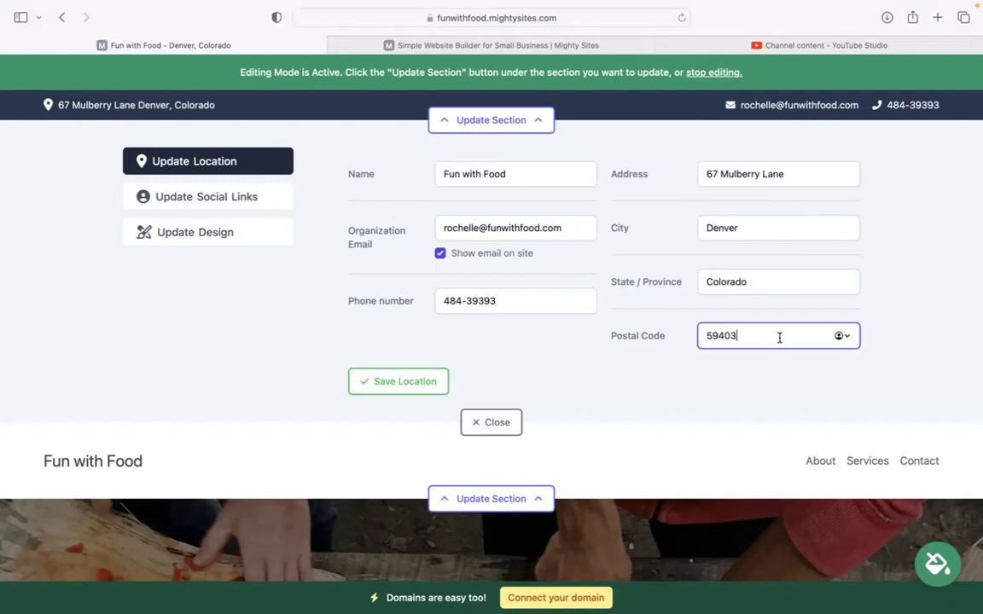
click(400, 382)
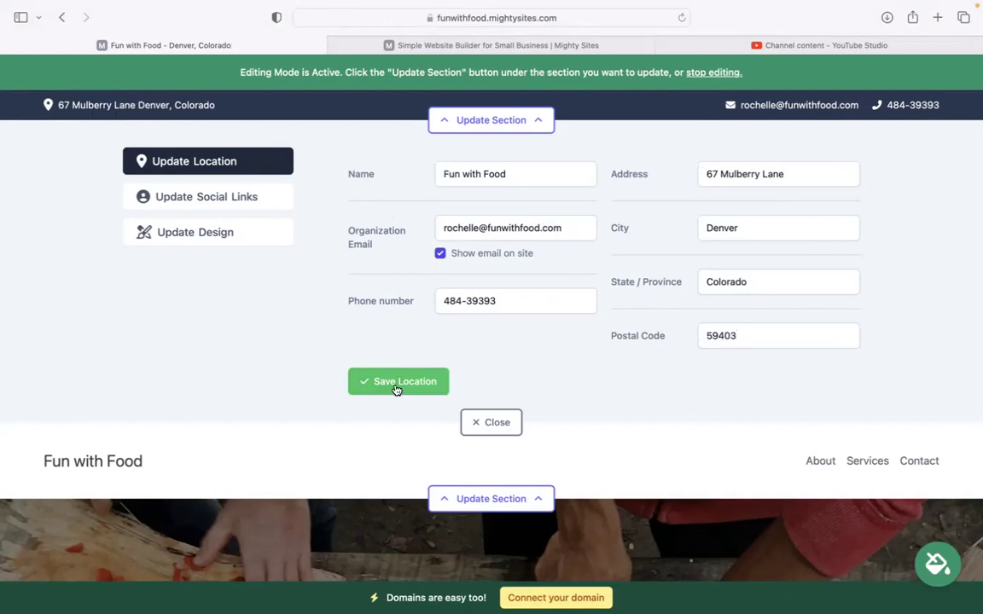
Look over the social link settings, close them, and open the header's logo settings.
click(284, 198)
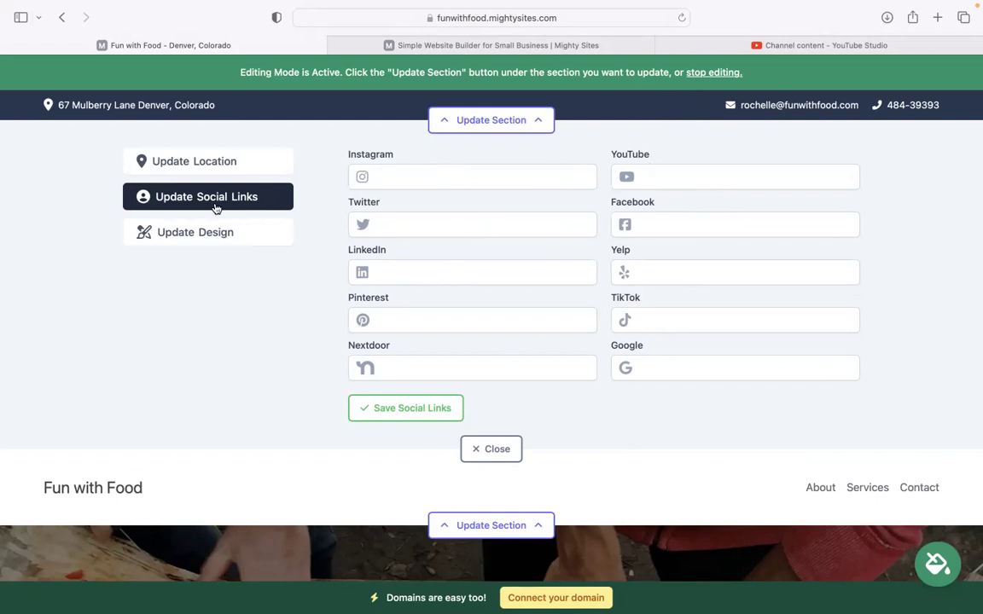
click(494, 451)
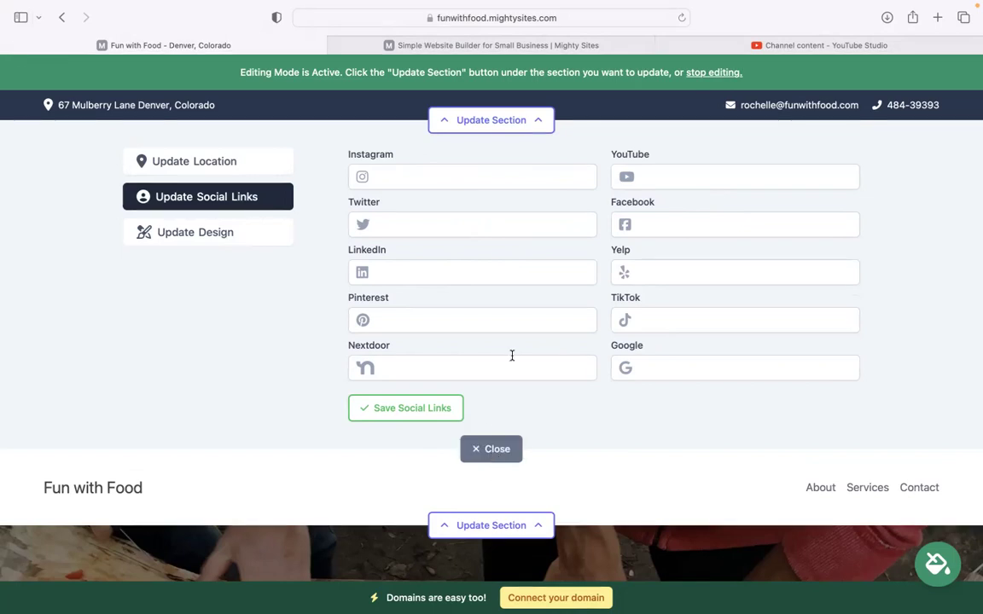
click(533, 208)
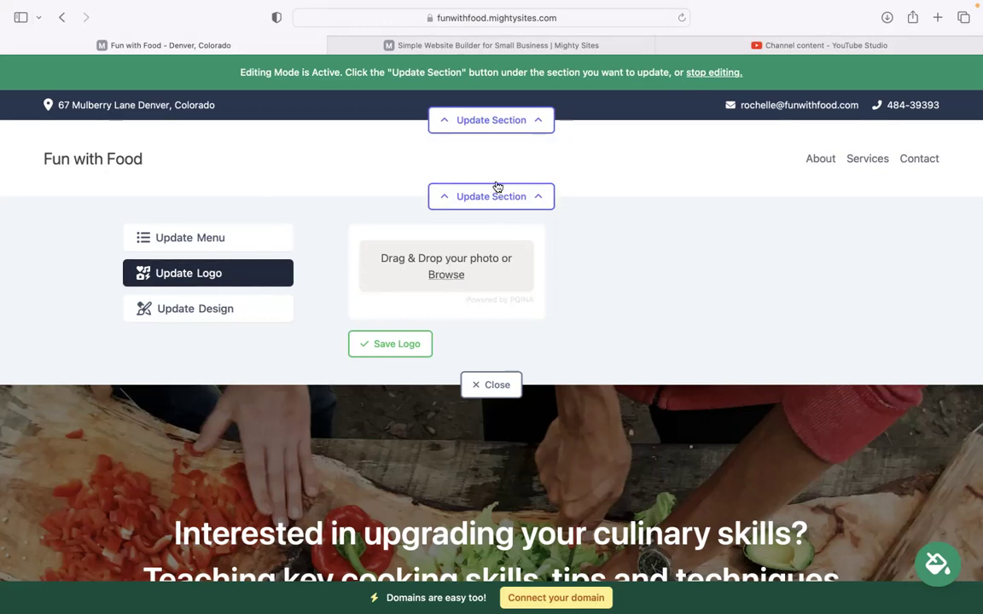
Upload 'Mighty Sites Logo YouTube.png' as the header logo image.
click(446, 274)
click(412, 348)
click(412, 359)
click(426, 344)
click(726, 439)
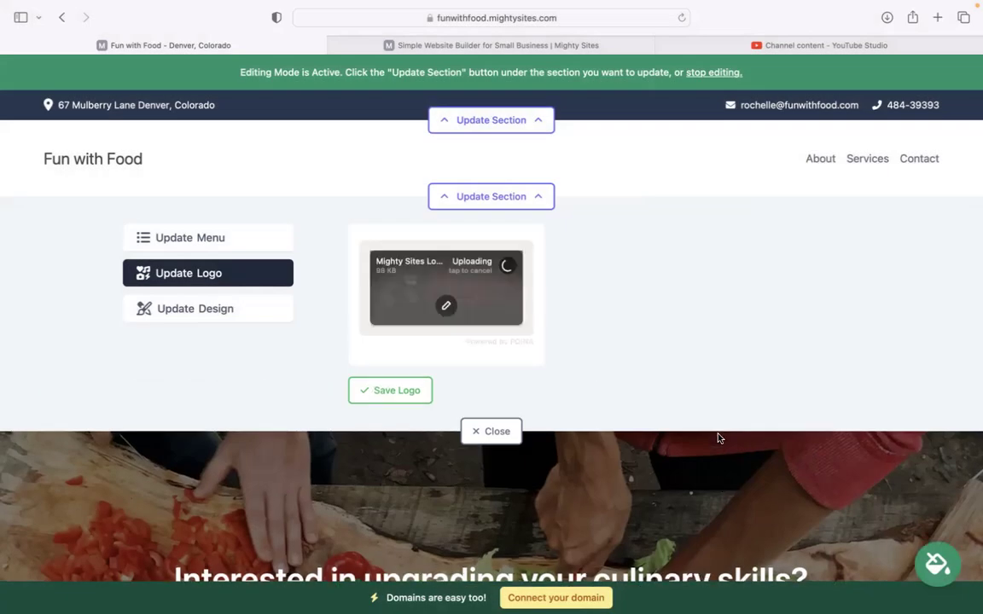
Save the logo, make it bigger, and close the logo settings.
click(403, 390)
click(614, 316)
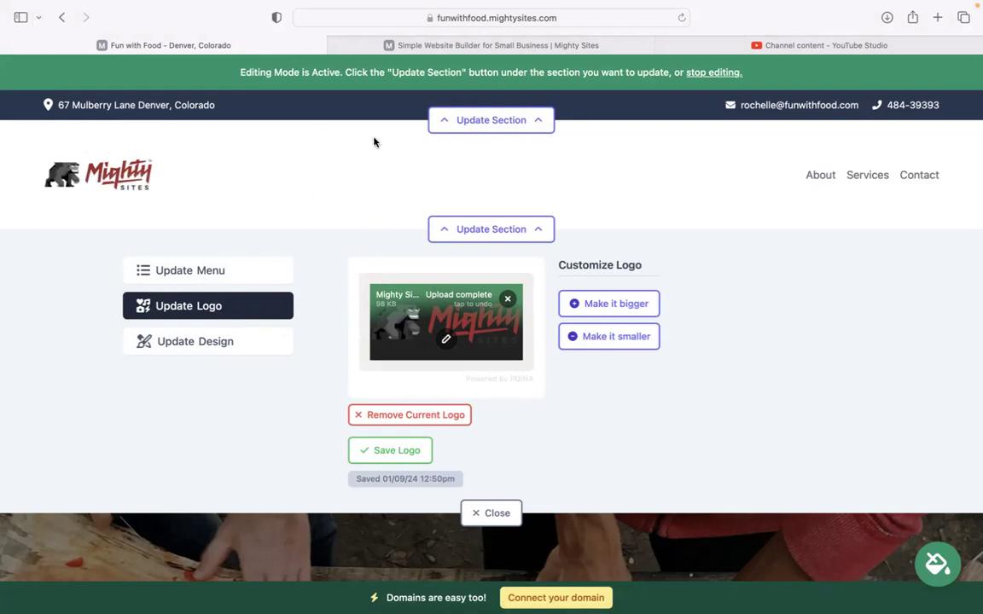
scroll(490, 444, down, 2)
click(489, 441)
Page through the colour themes and save the cream-and-olive scheme for the site.
scroll(529, 341, down, 5)
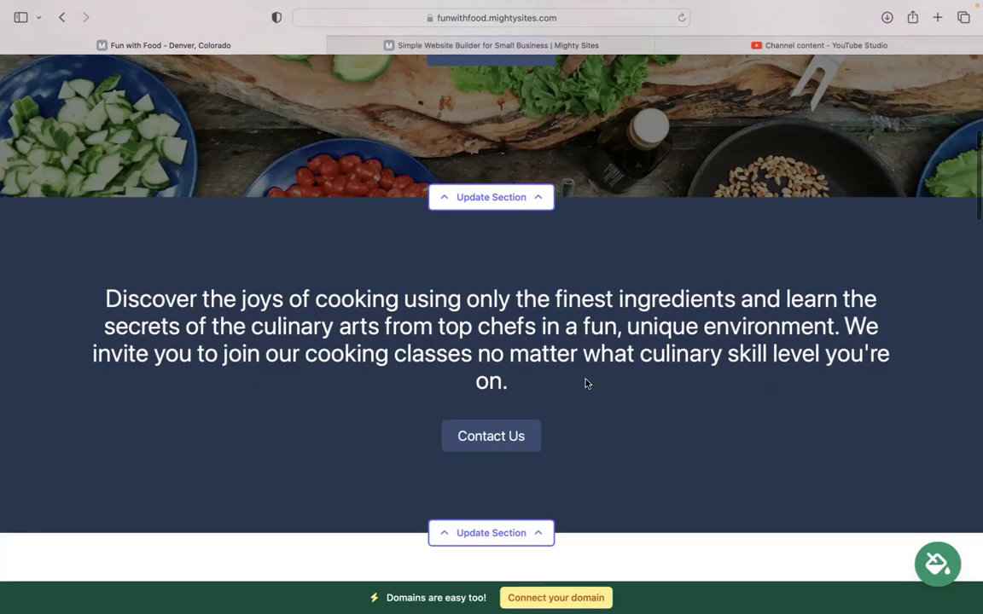
click(939, 565)
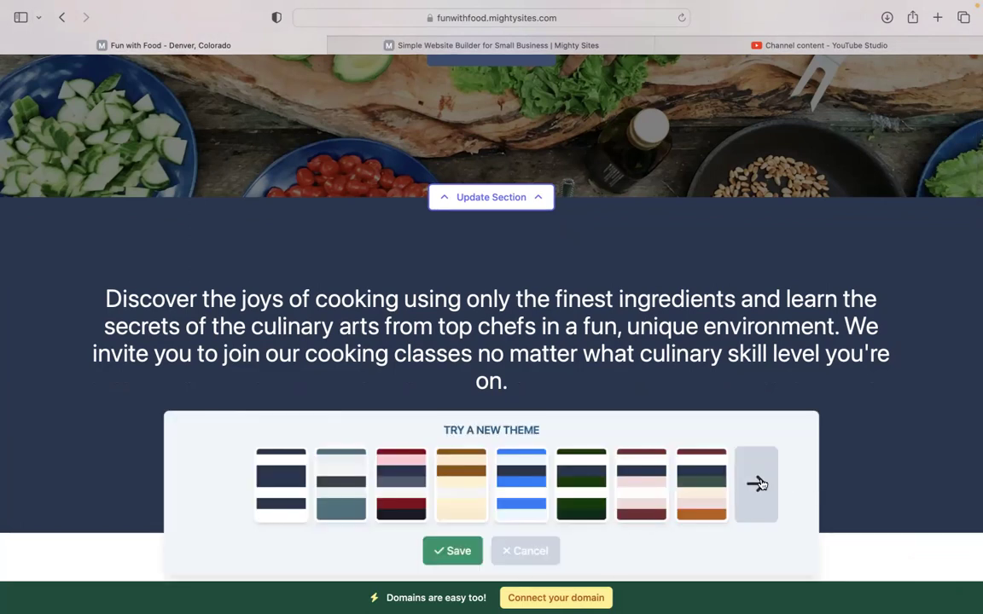
click(758, 484)
click(759, 483)
click(759, 484)
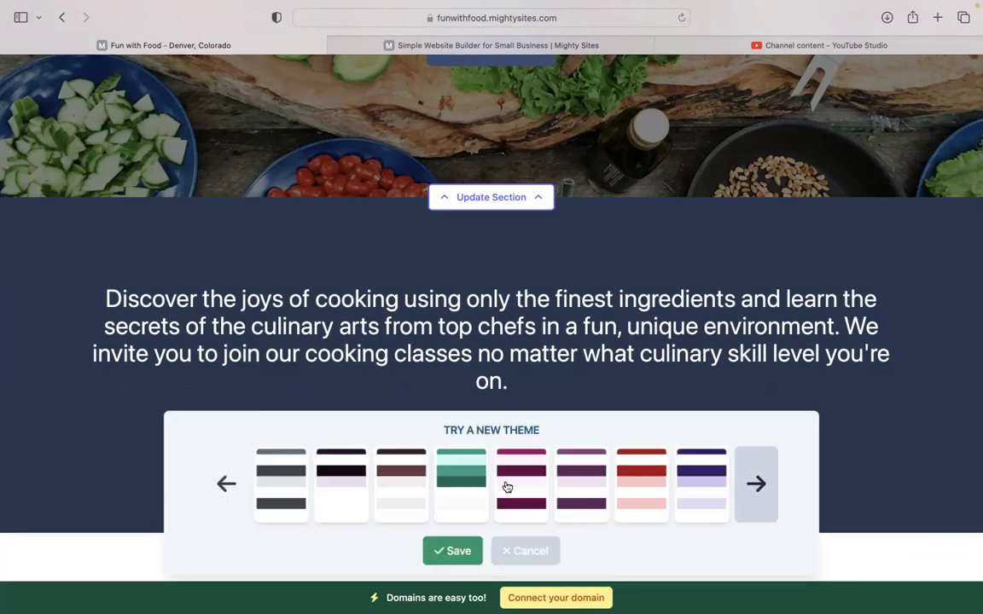
click(767, 484)
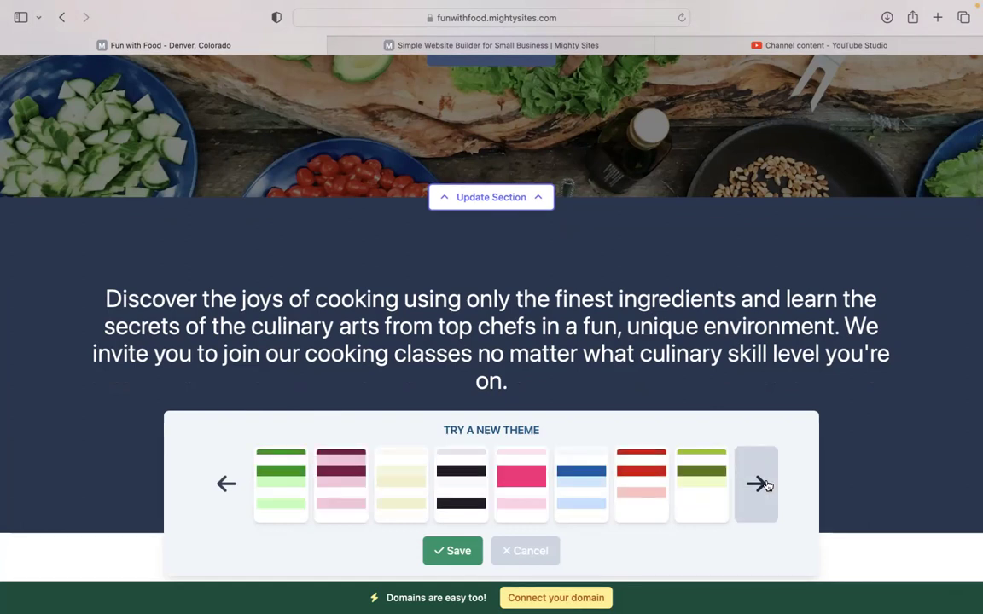
click(384, 483)
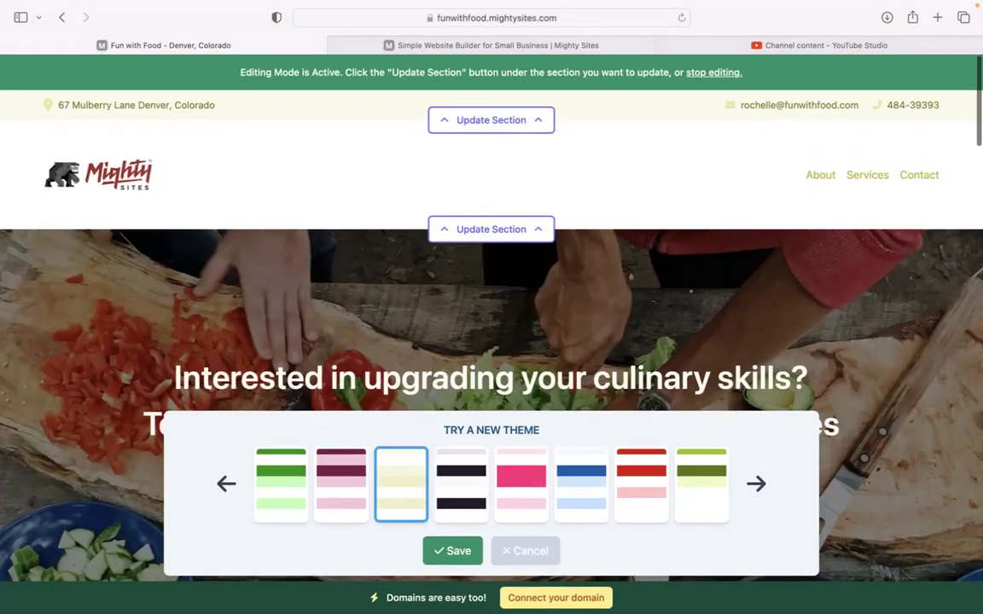
click(467, 551)
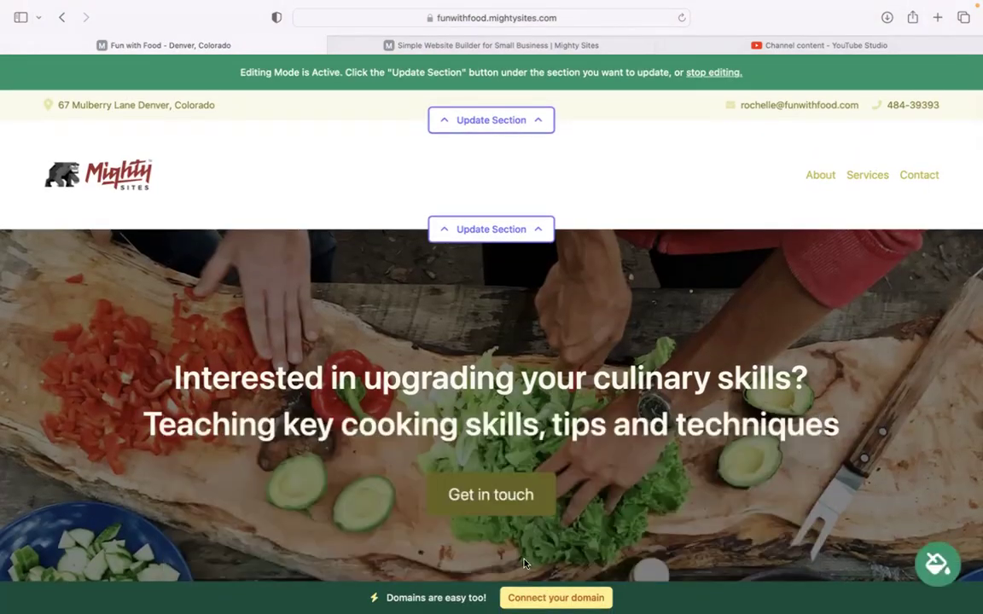
Open the hero section's image options and browse 'Cooking Class' stock photos.
scroll(529, 422, down, 2)
scroll(529, 421, down, 3)
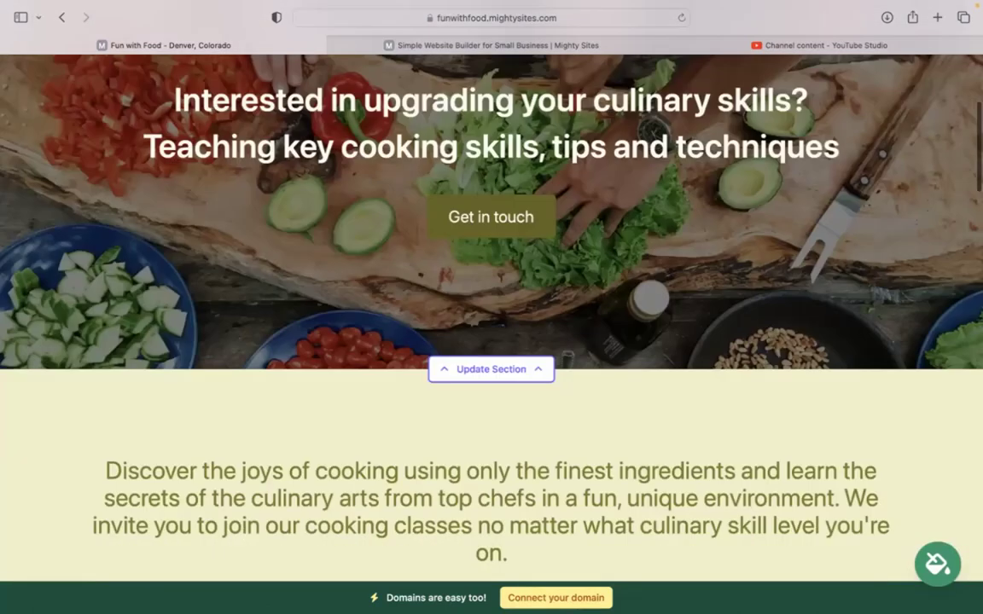
scroll(491, 324, up, 1)
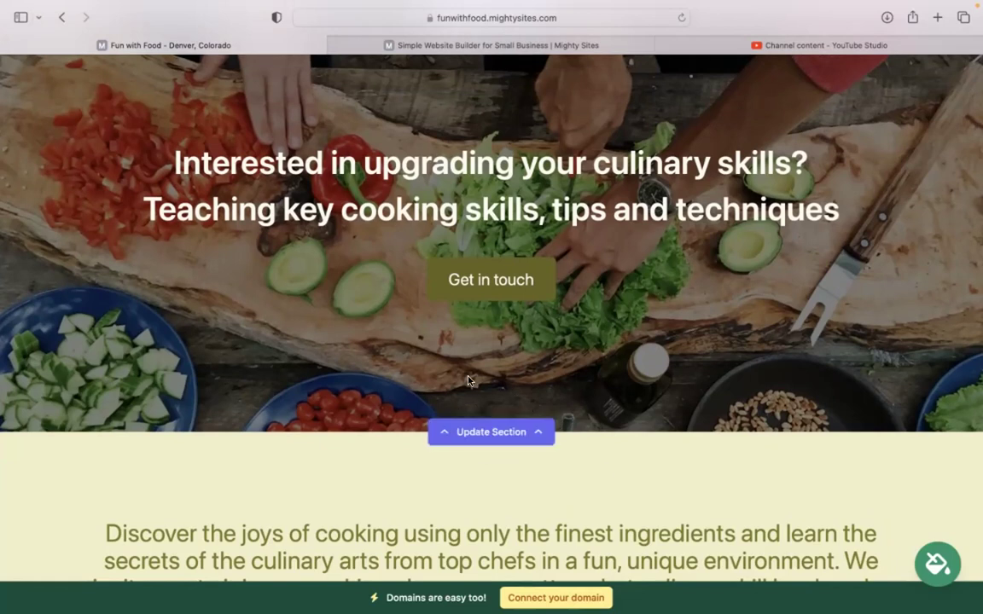
click(510, 431)
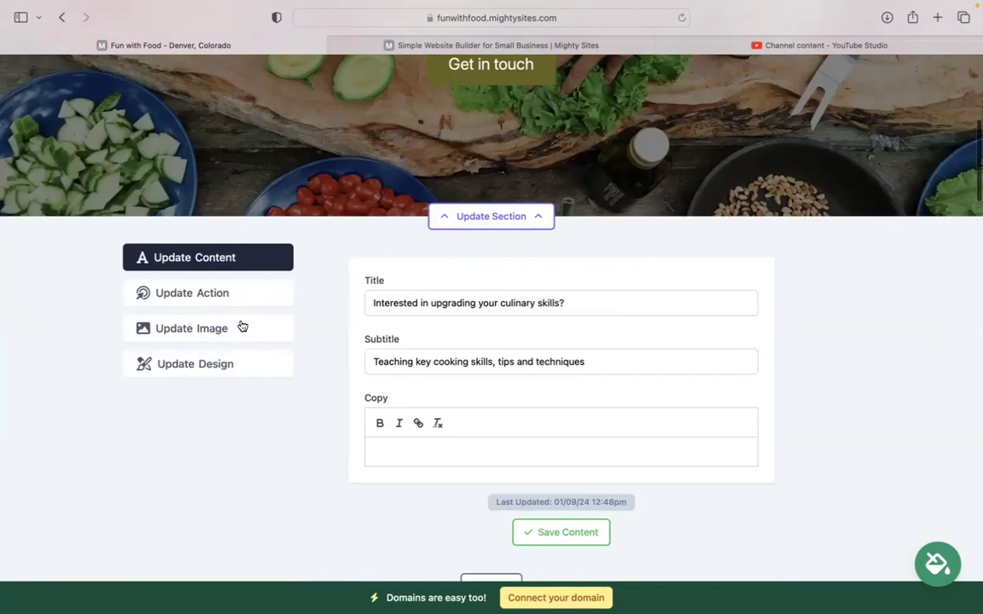
click(241, 328)
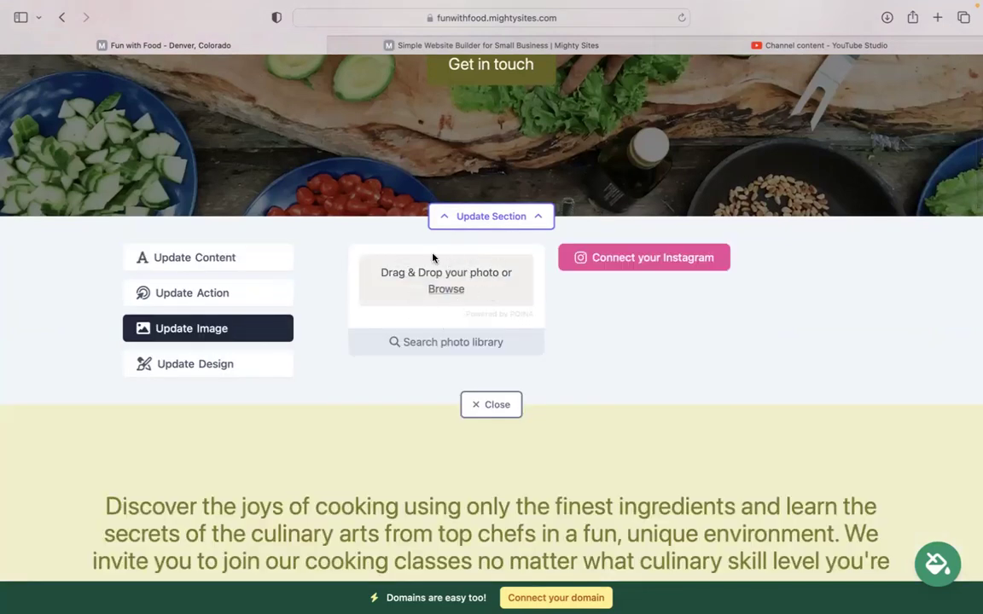
click(489, 350)
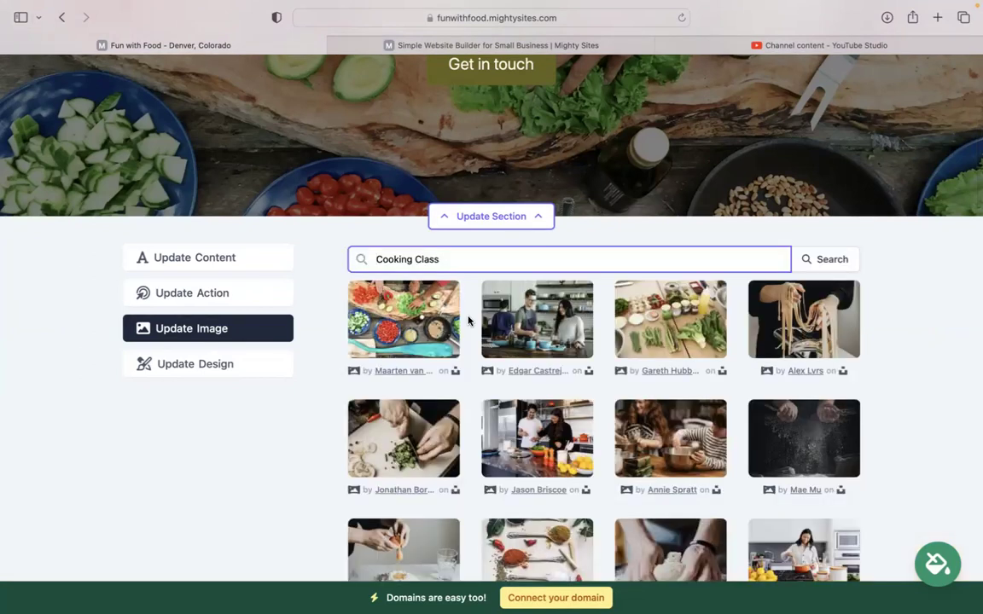
scroll(886, 342, down, 4)
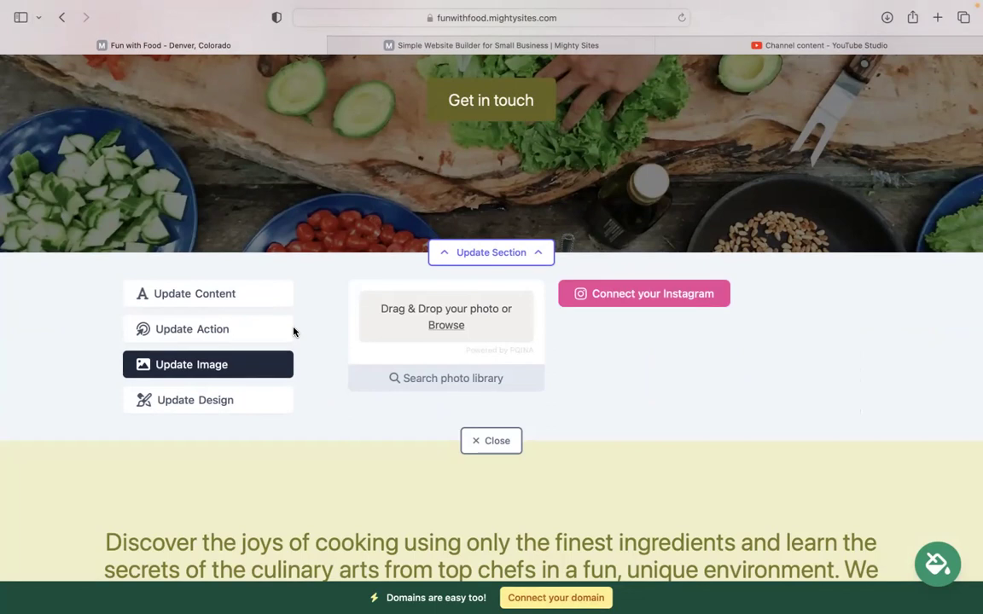
Check that the hero's 'Get in touch' button still links to Home: Lead Form, without changes.
click(253, 340)
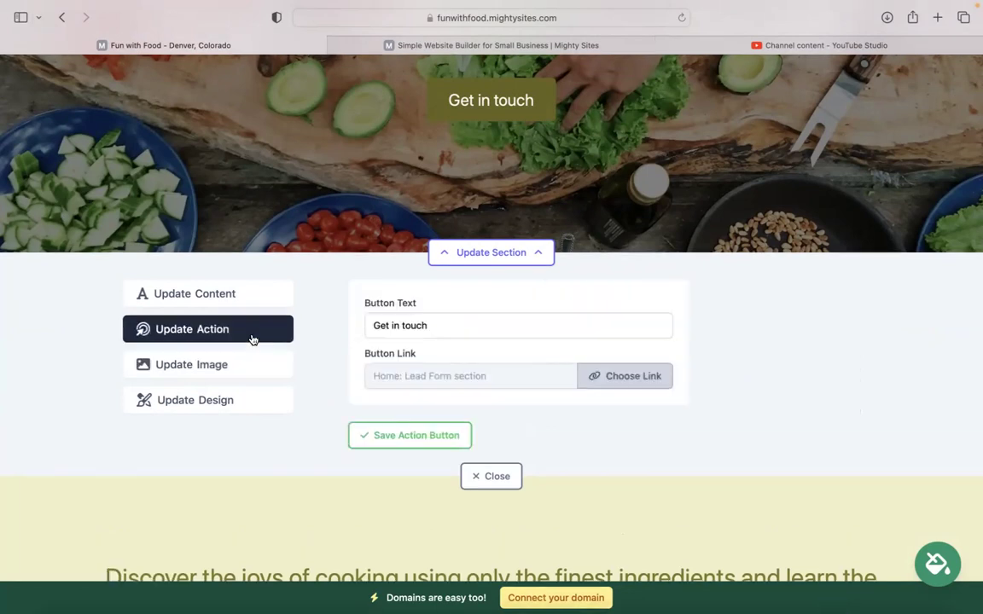
scroll(359, 273, up, 2)
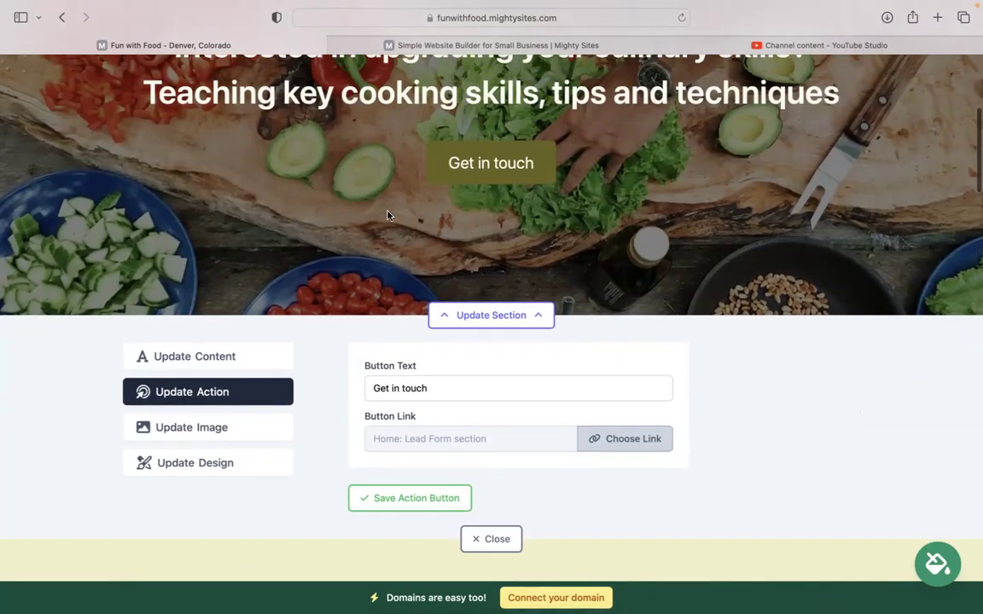
drag(447, 384, 340, 388)
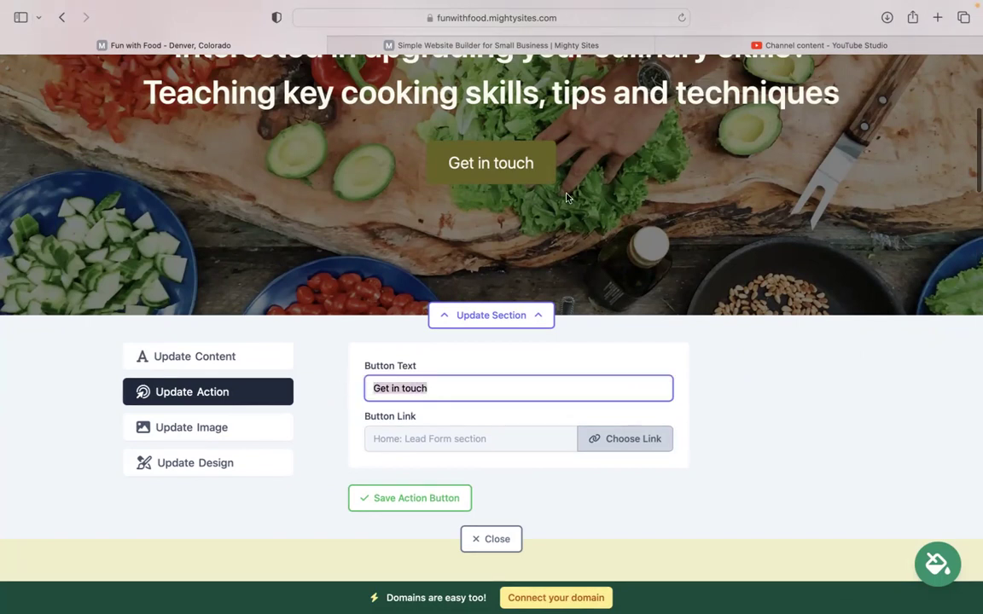
click(622, 444)
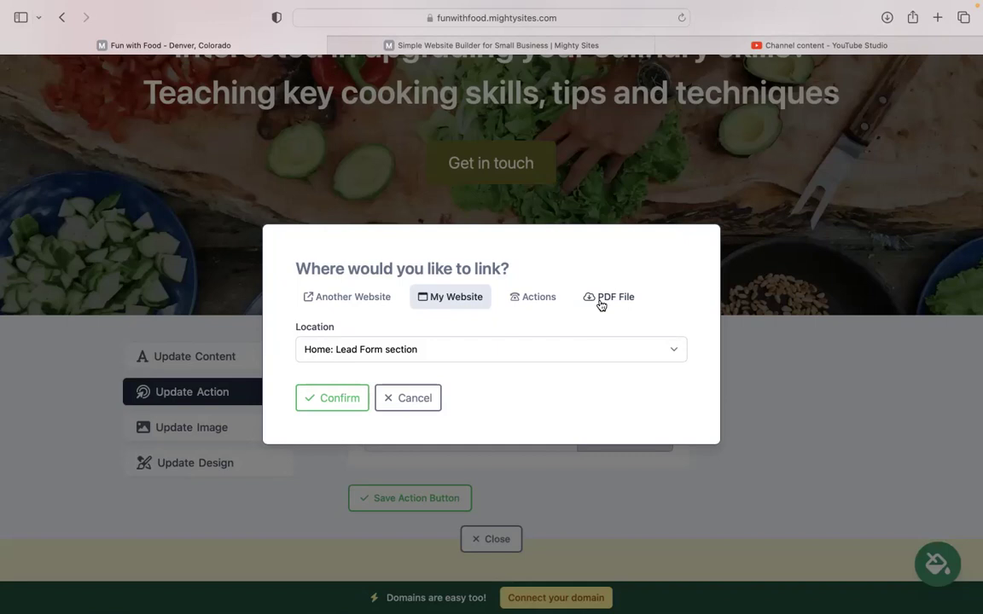
click(415, 399)
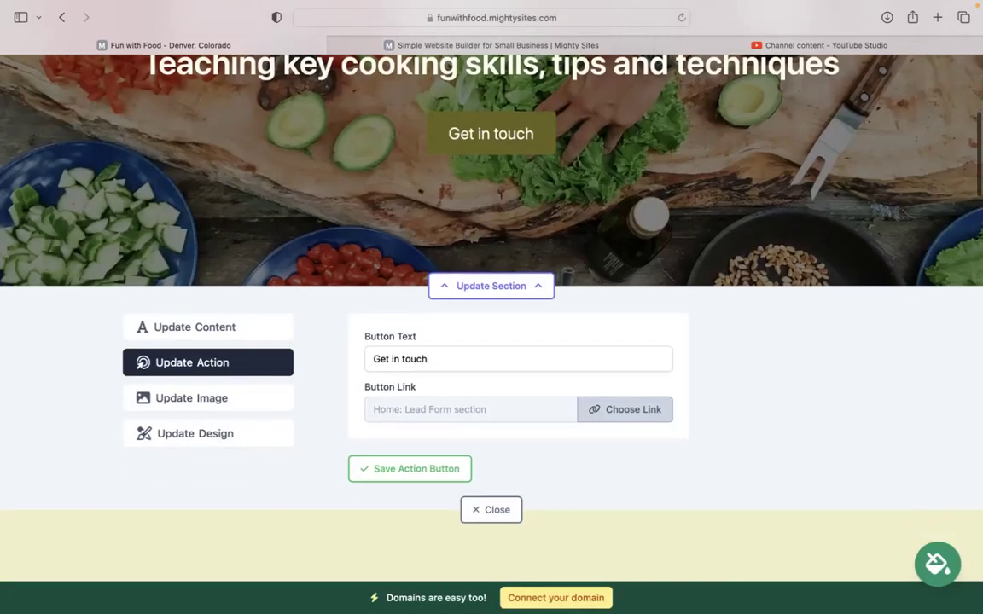
scroll(414, 398, down, 5)
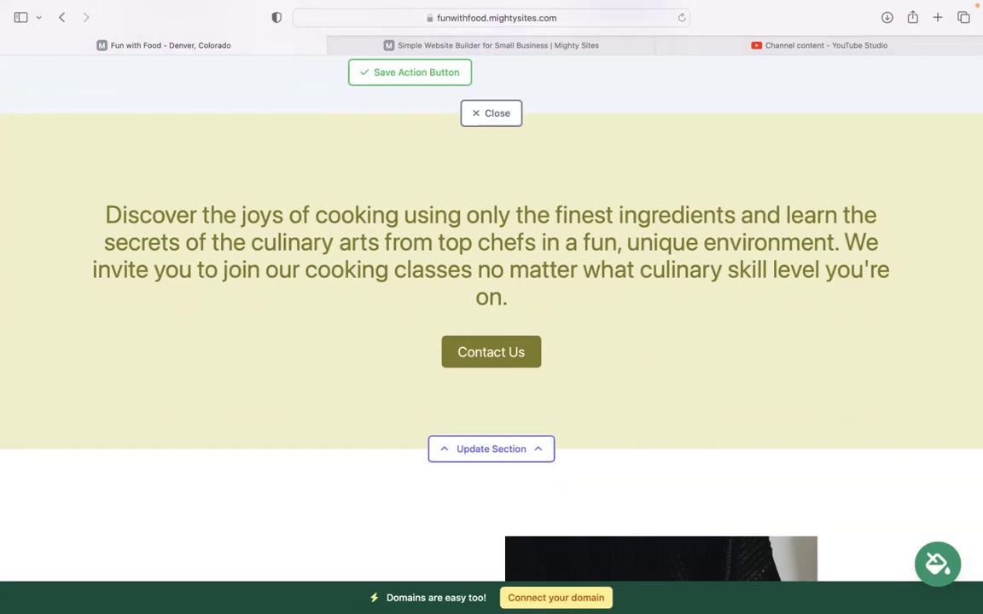
Scroll down through the Fun with Food page to review its sections, then back up.
scroll(492, 316, down, 15)
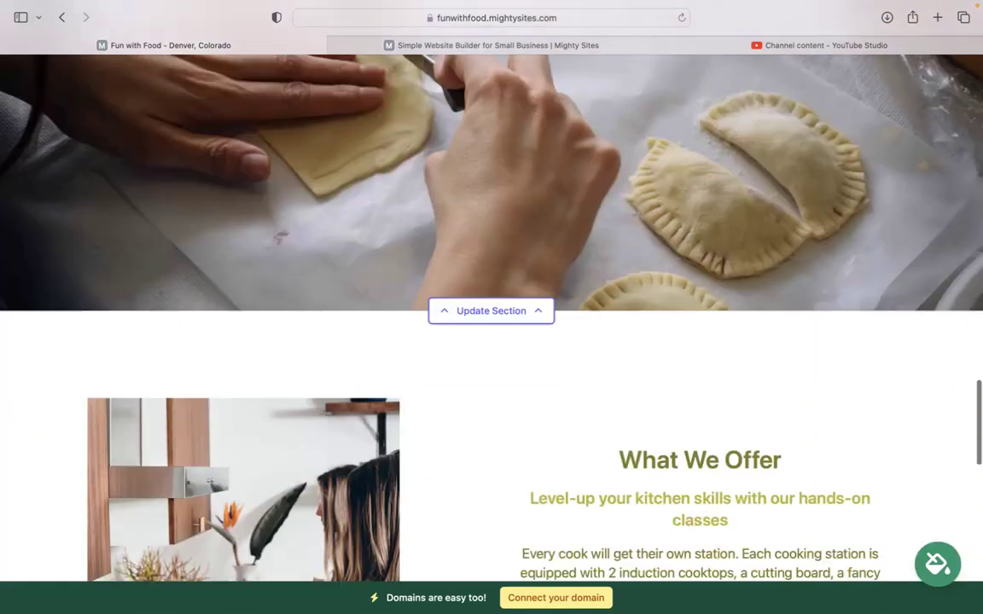
scroll(475, 253, down, 10)
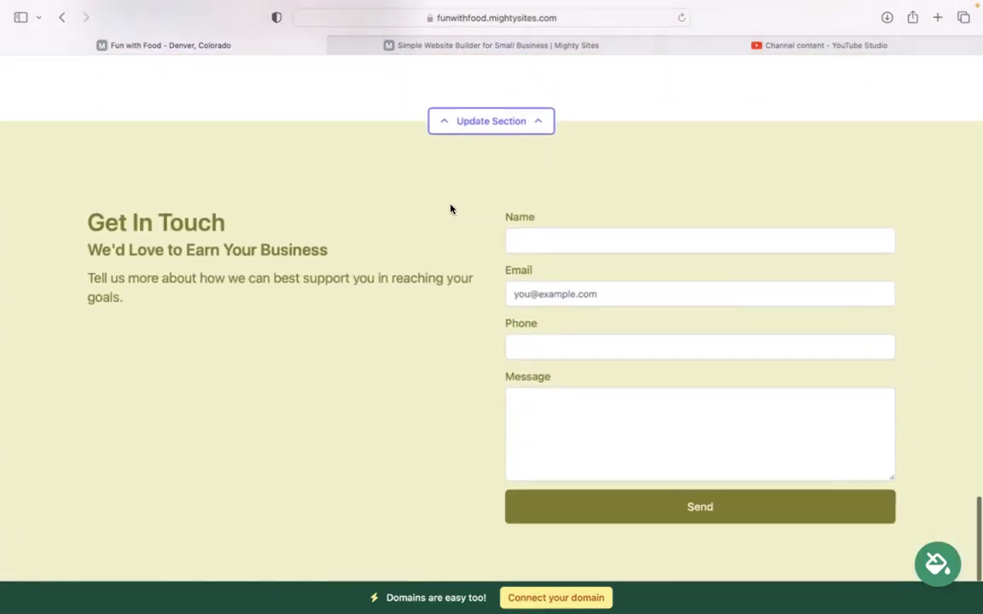
scroll(451, 209, down, 2)
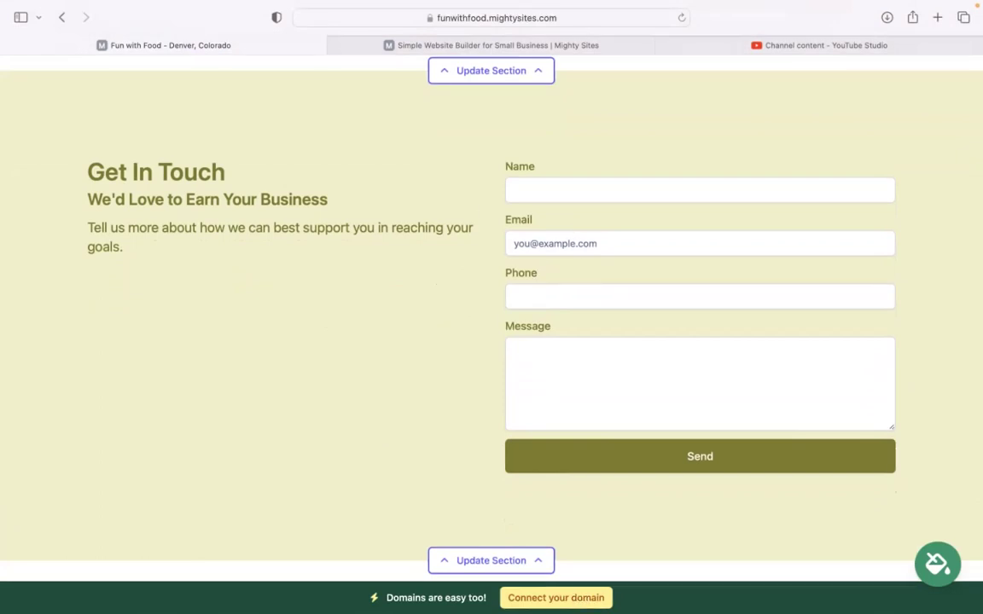
scroll(581, 580, up, 6)
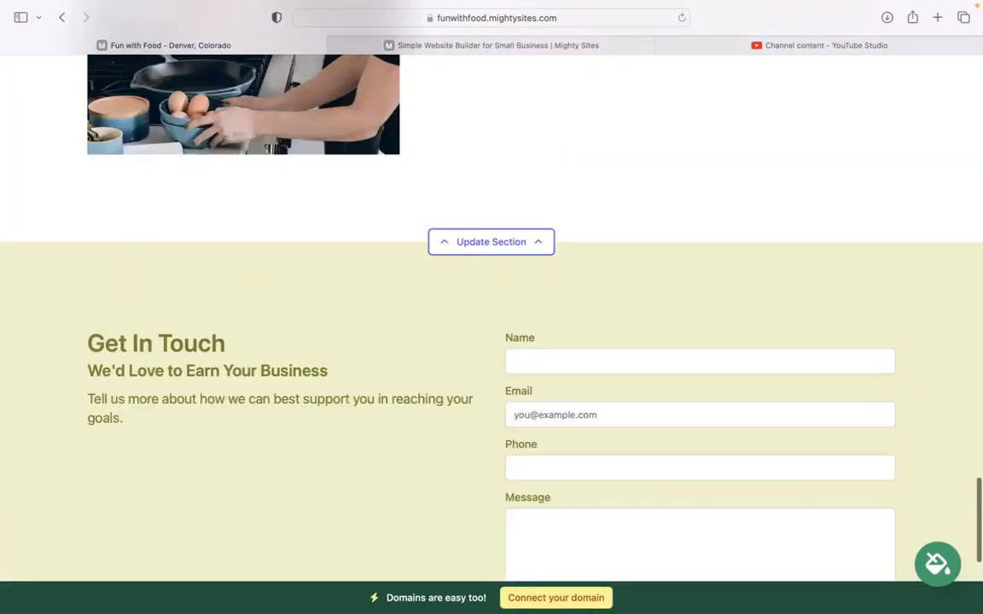
scroll(491, 307, up, 4)
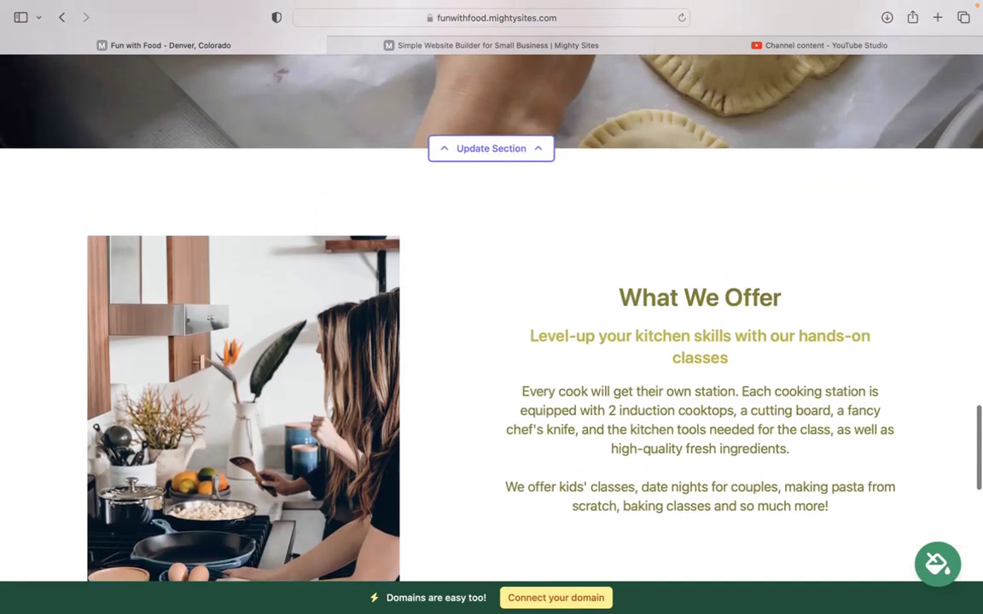
scroll(491, 307, up, 4)
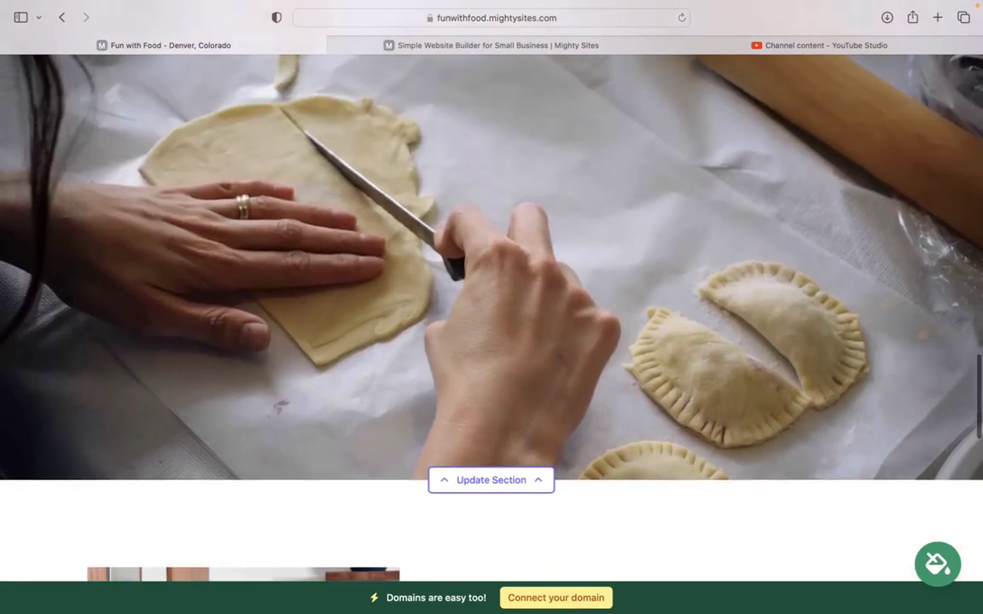
scroll(491, 307, up, 3)
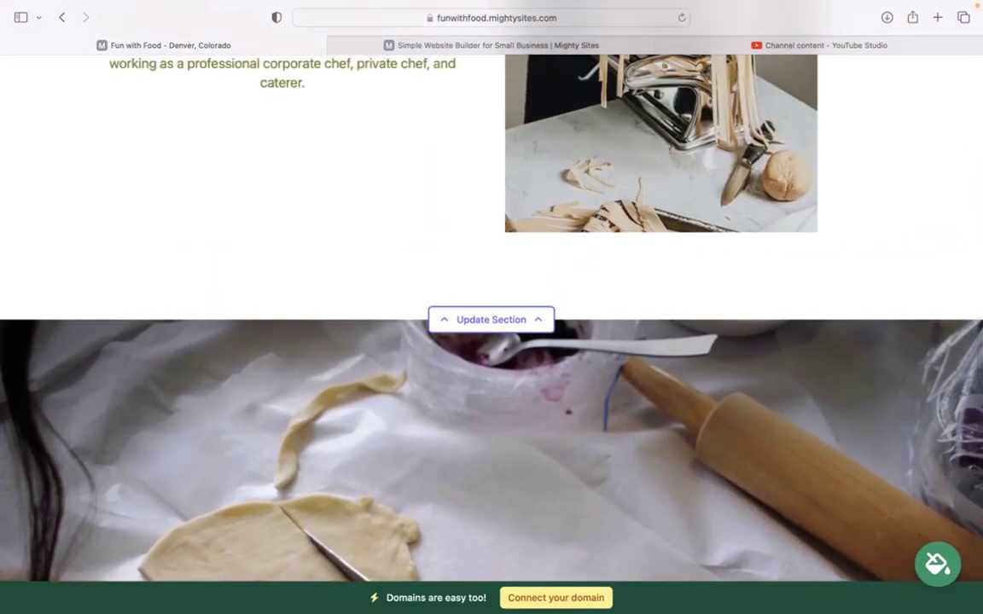
Close the hero's Update Action panel and return to the top of the site.
scroll(491, 308, up, 4)
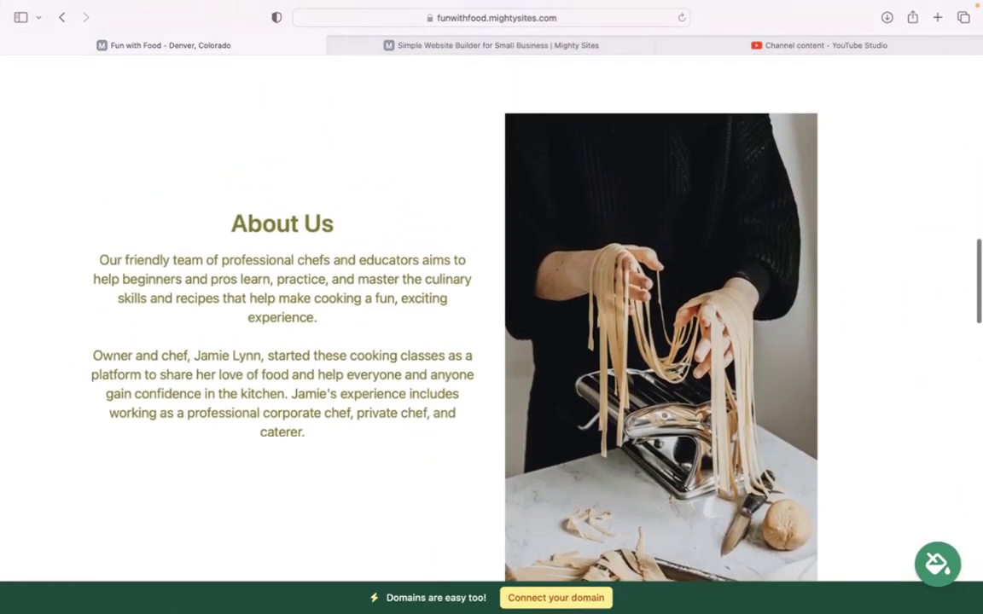
scroll(491, 308, up, 1)
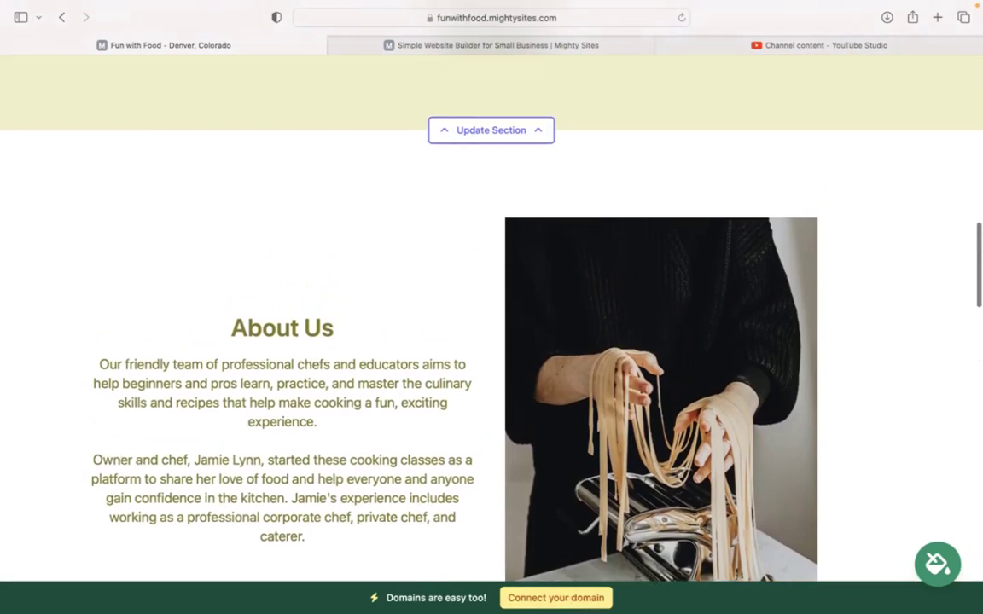
scroll(492, 308, up, 4)
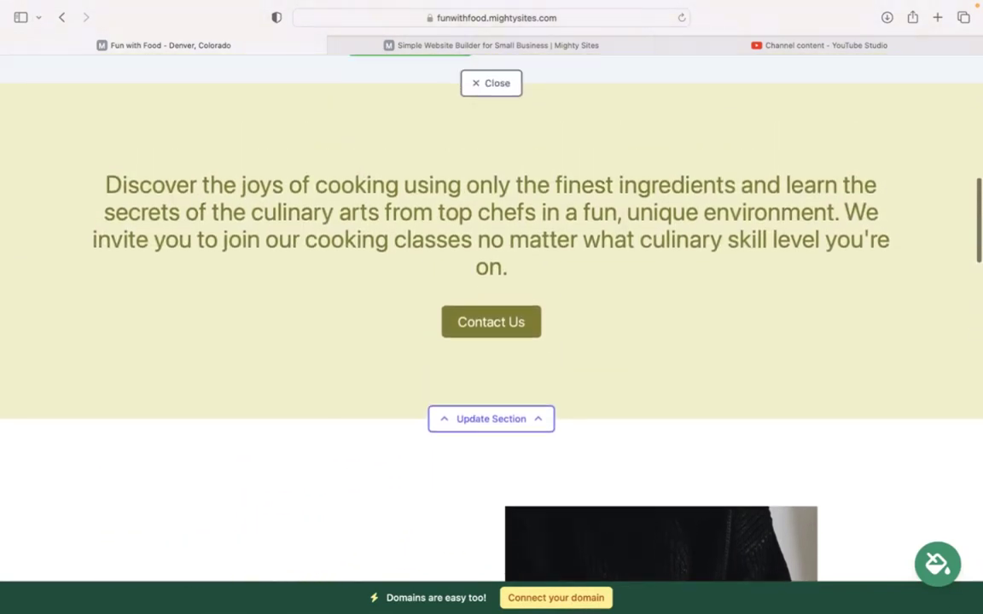
scroll(491, 307, up, 1)
scroll(492, 308, up, 3)
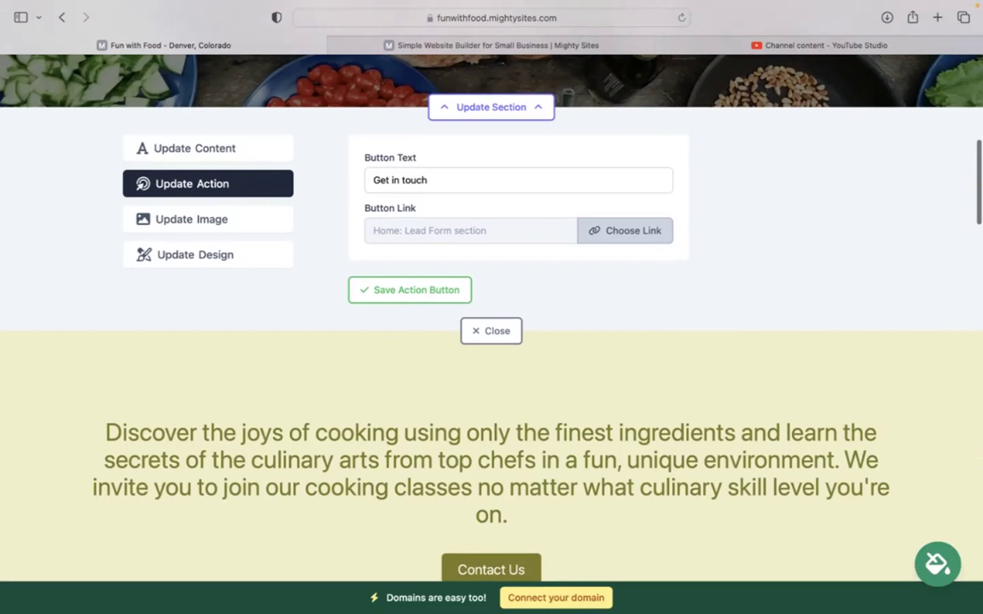
click(499, 330)
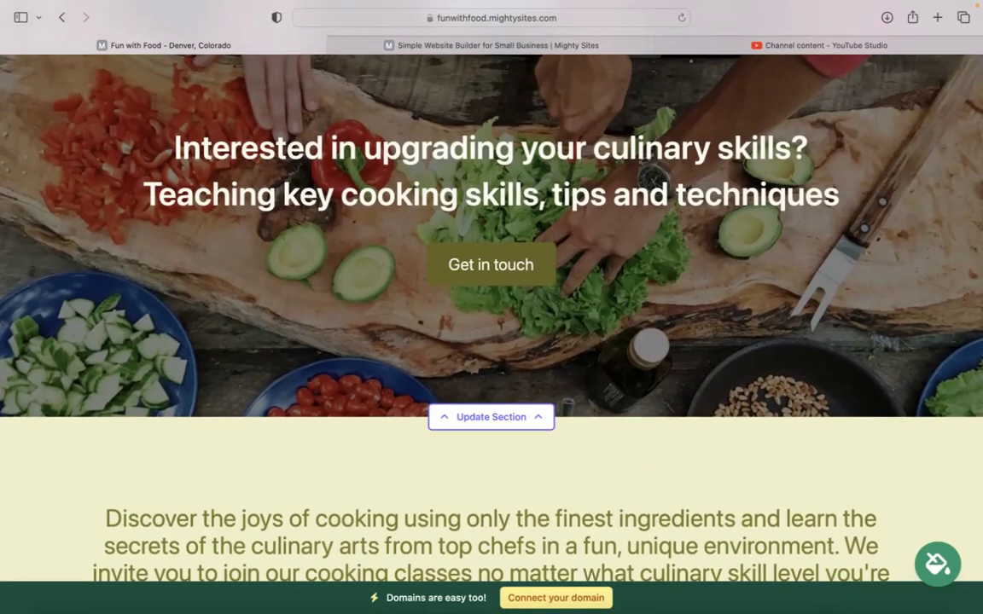
scroll(492, 307, up, 5)
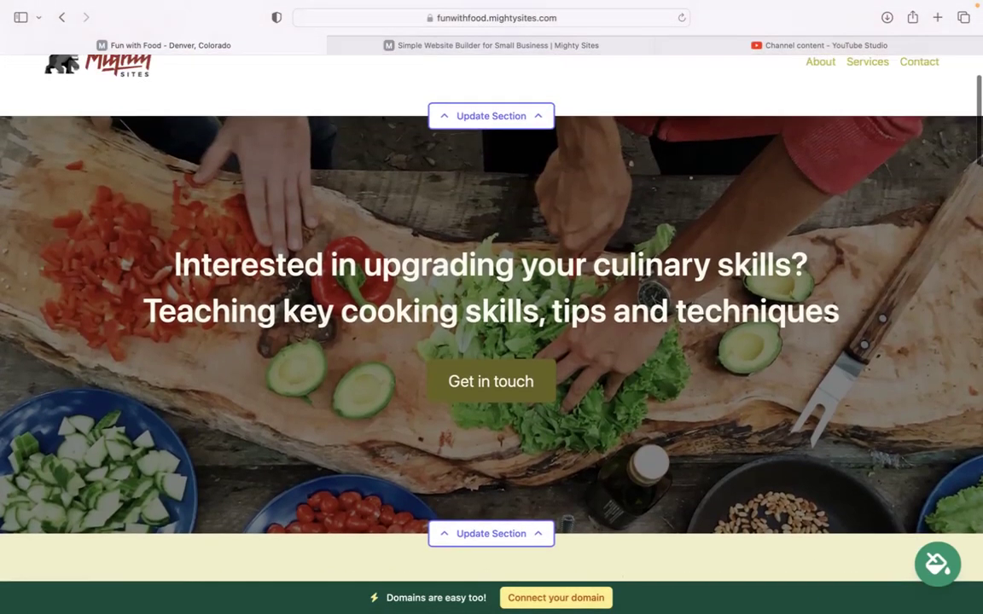